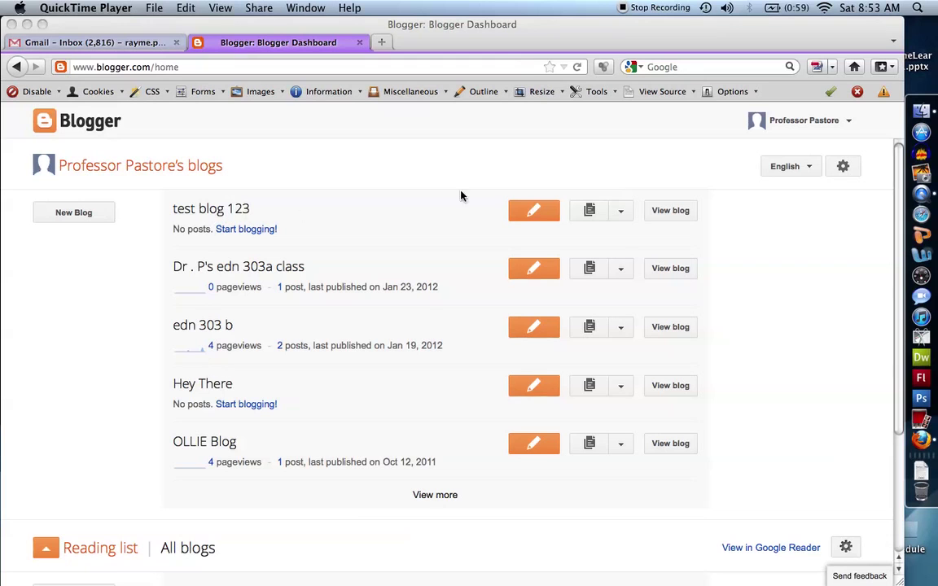
- Start a new test blog 123 post titled 'welcome' with body text 'hello welcome to my blog'
click(540, 182)
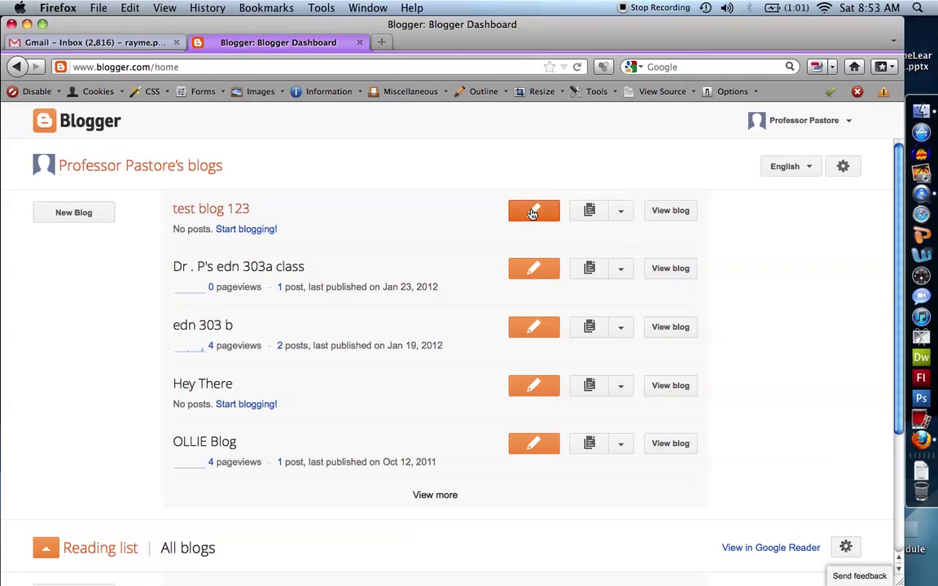
click(531, 213)
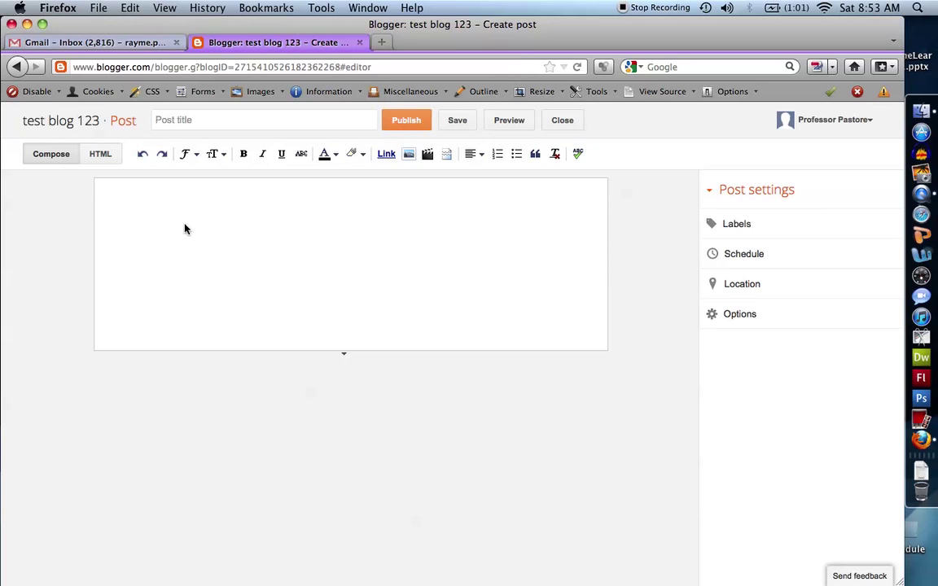
click(180, 123)
text(welcome)
key(Tab)
text(hello welcome to my )
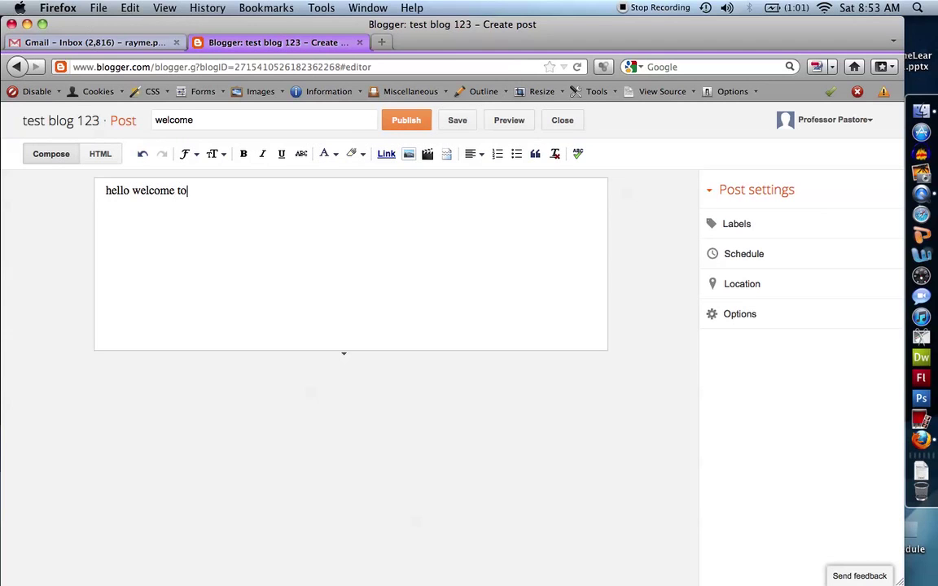
text(blog)
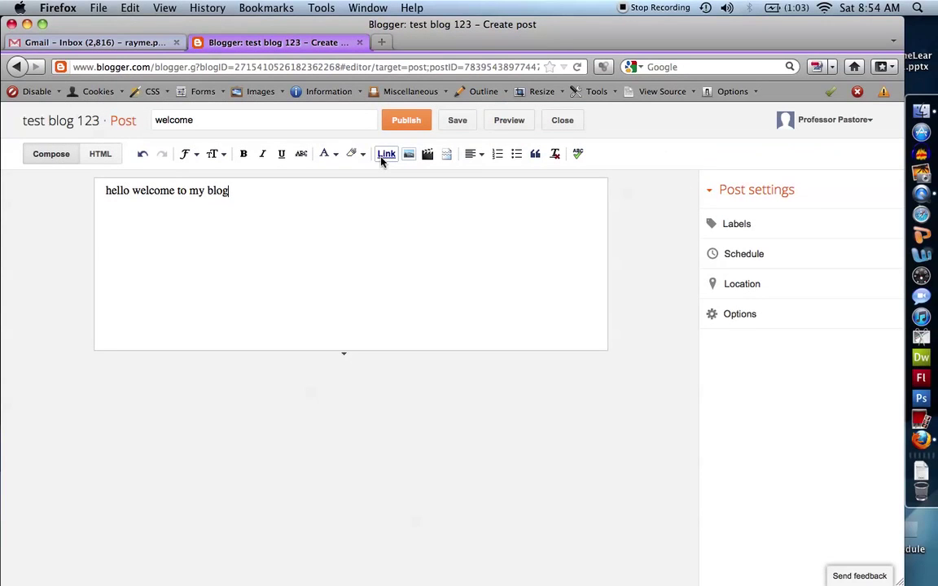
click(386, 155)
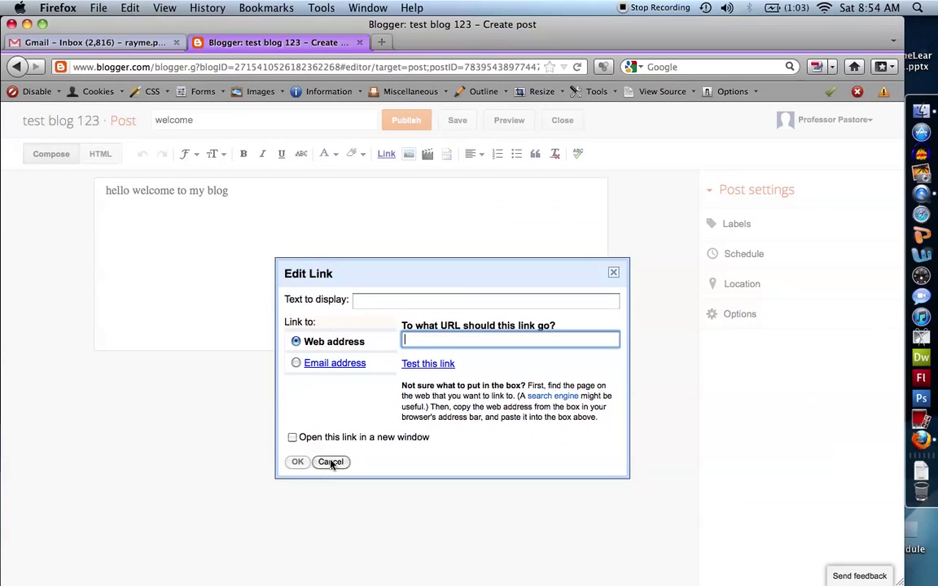
click(330, 462)
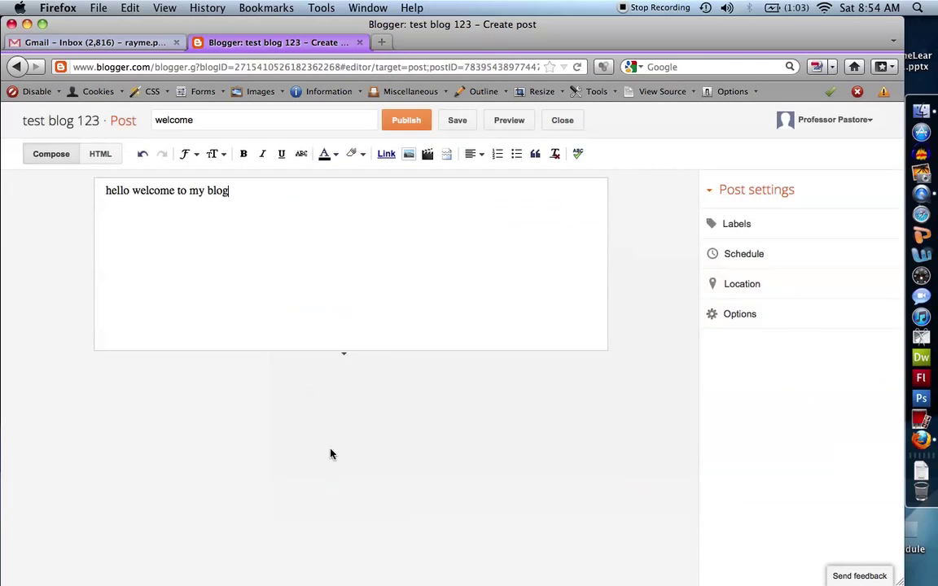
click(410, 157)
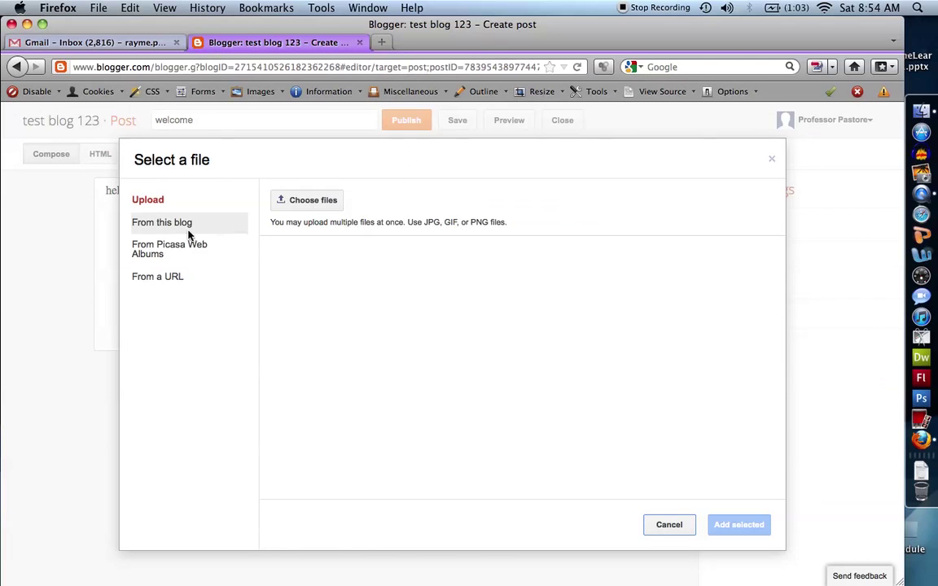
click(160, 289)
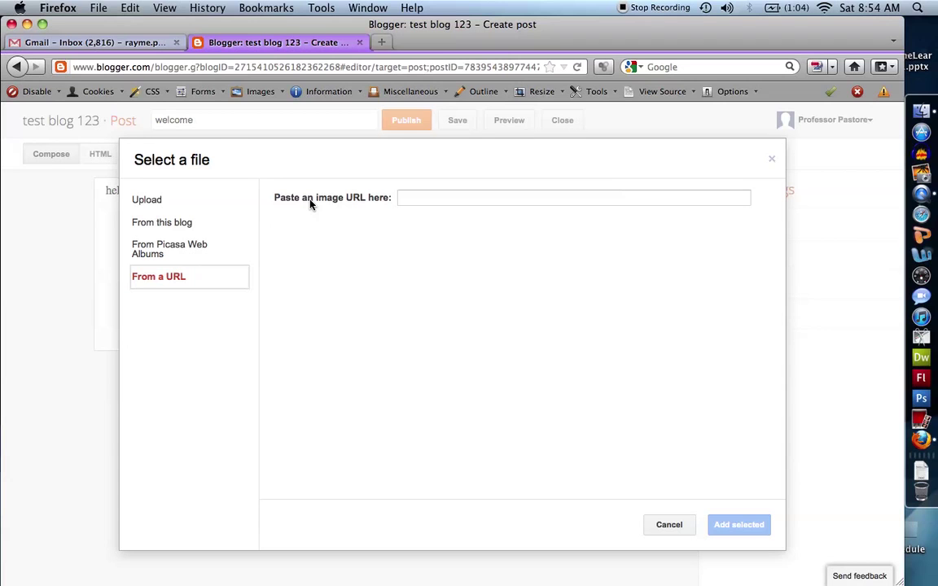
click(668, 526)
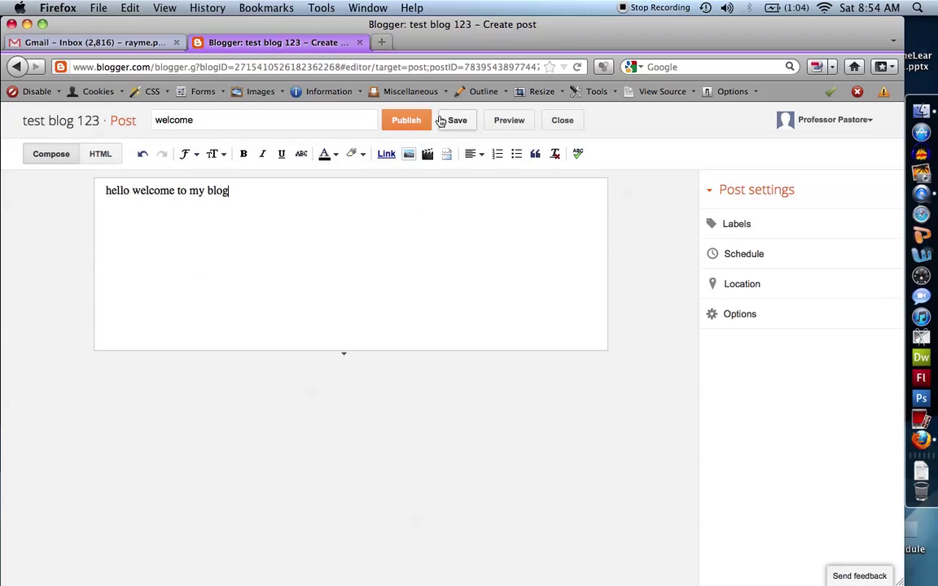
click(410, 122)
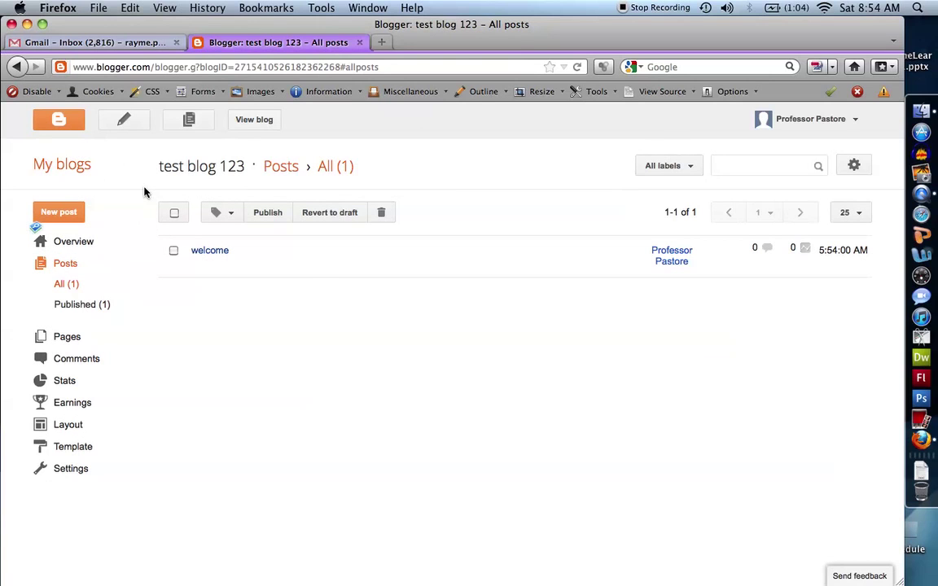
- Open the live test blog 123 in a new tab, view the published post, then return to All posts
right_click(243, 121)
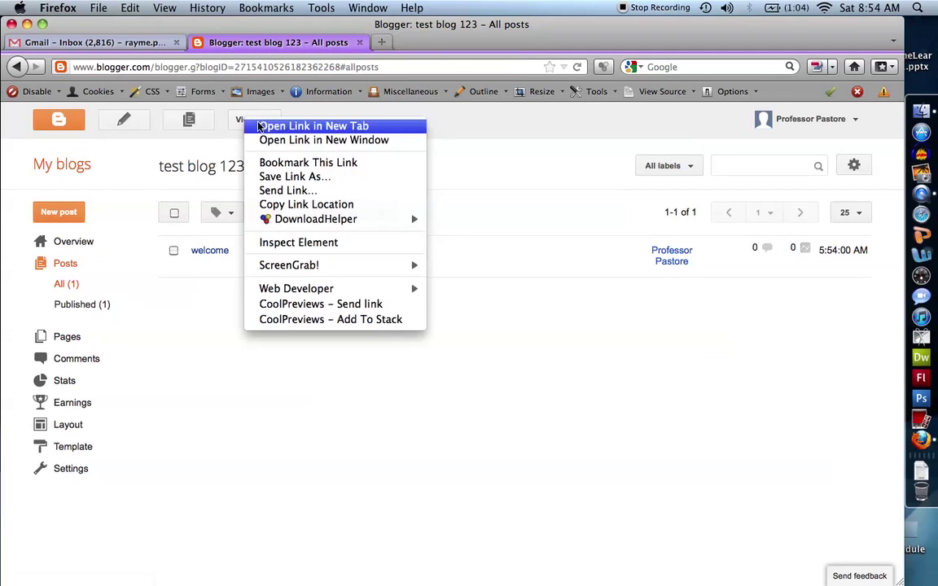
click(268, 126)
click(440, 43)
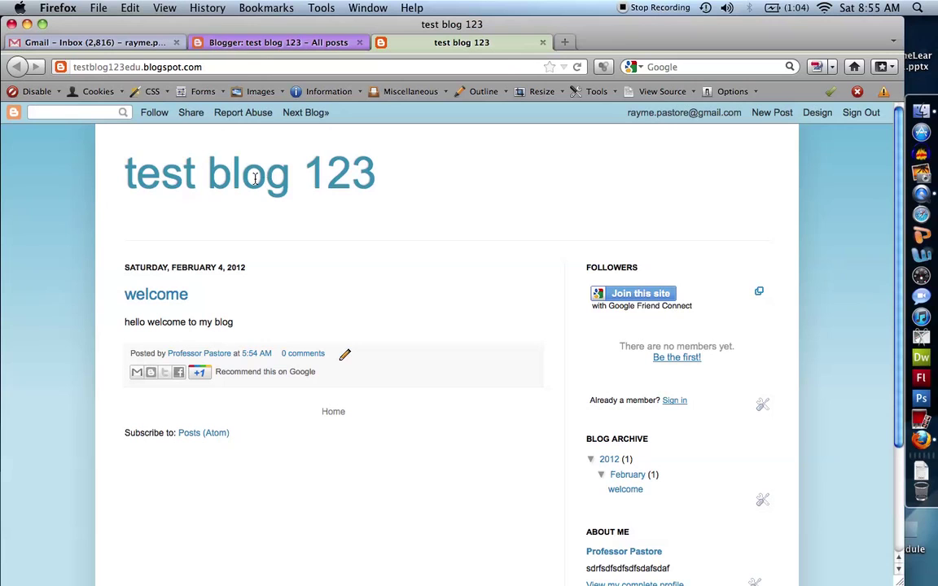
click(265, 44)
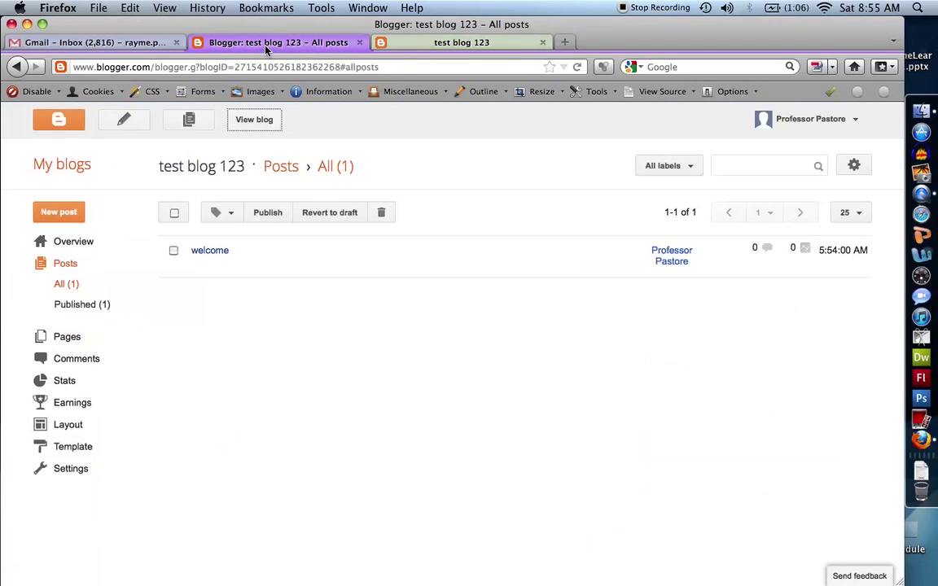
- Browse test blog 123's Overview, Posts, Pages, Comments, Stats and Earnings pages in turn
click(75, 250)
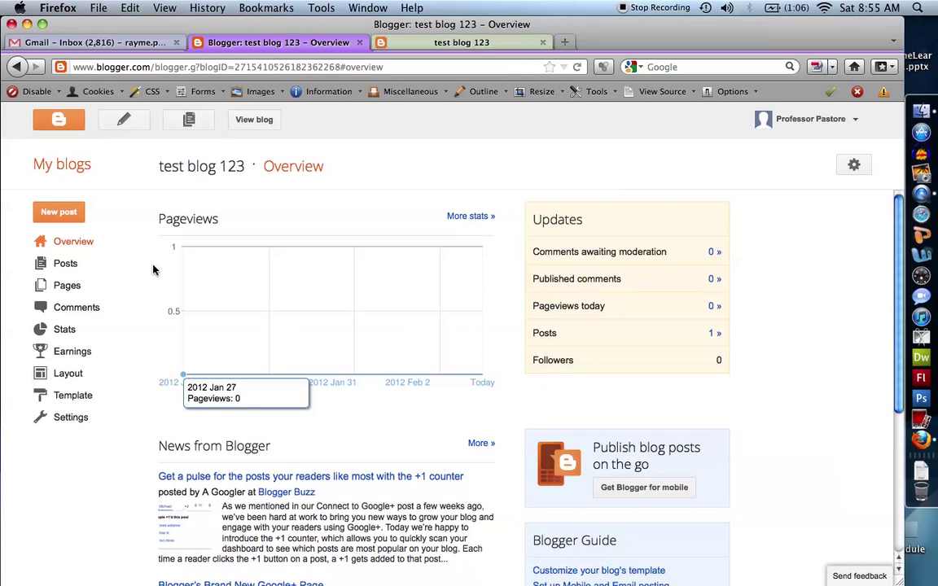
click(71, 265)
click(71, 293)
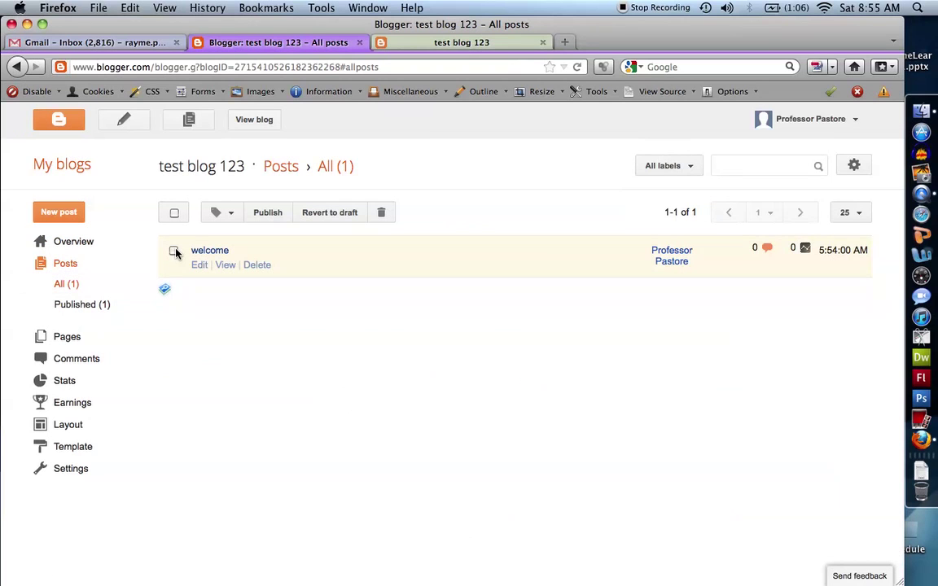
click(65, 338)
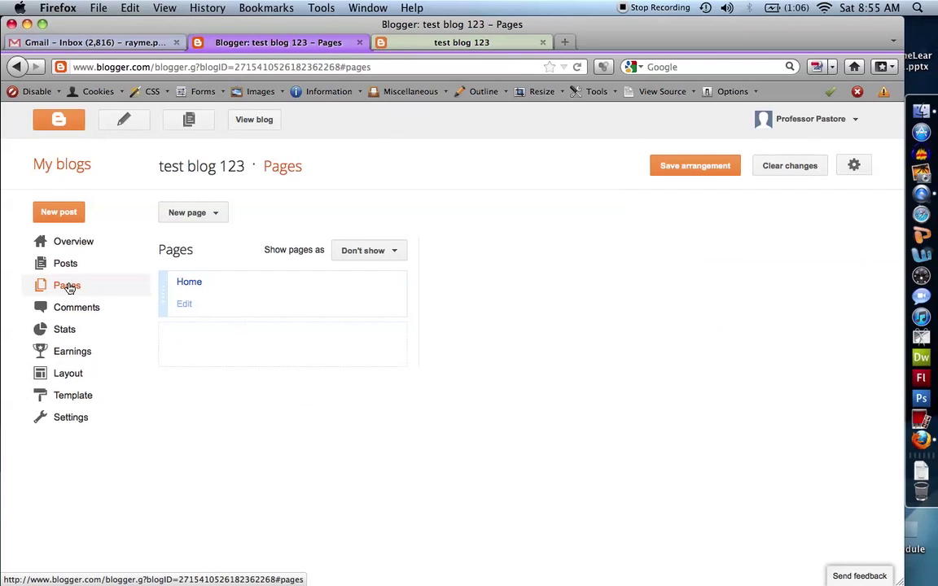
click(69, 313)
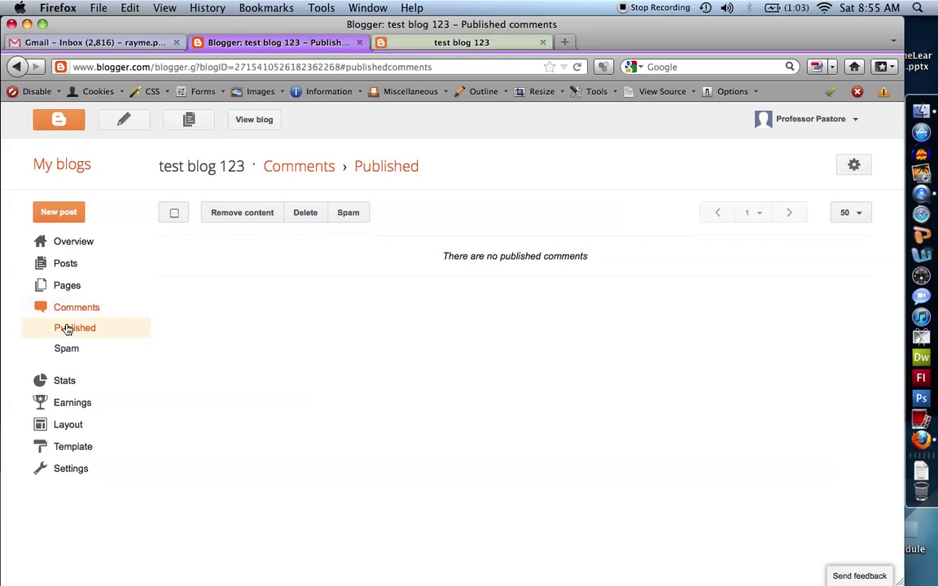
click(63, 381)
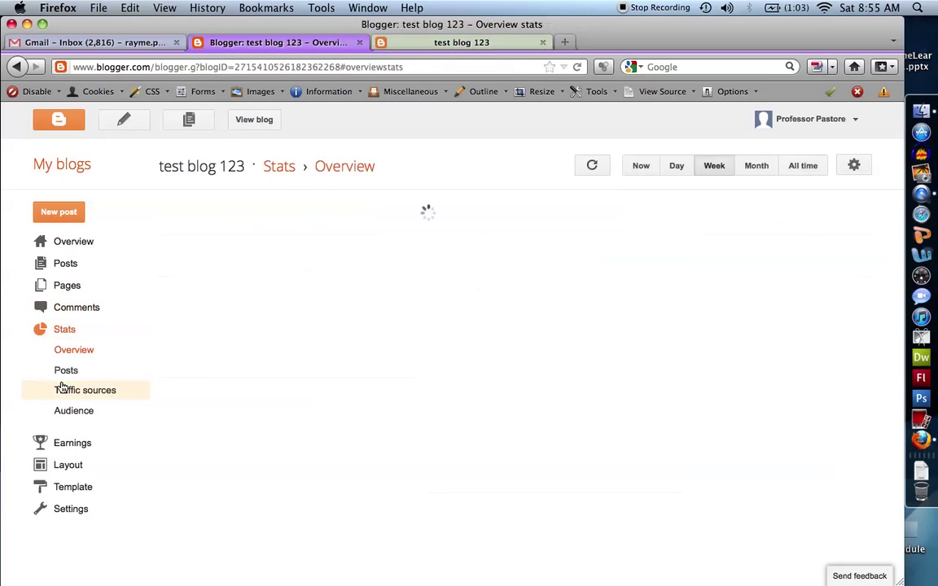
click(63, 446)
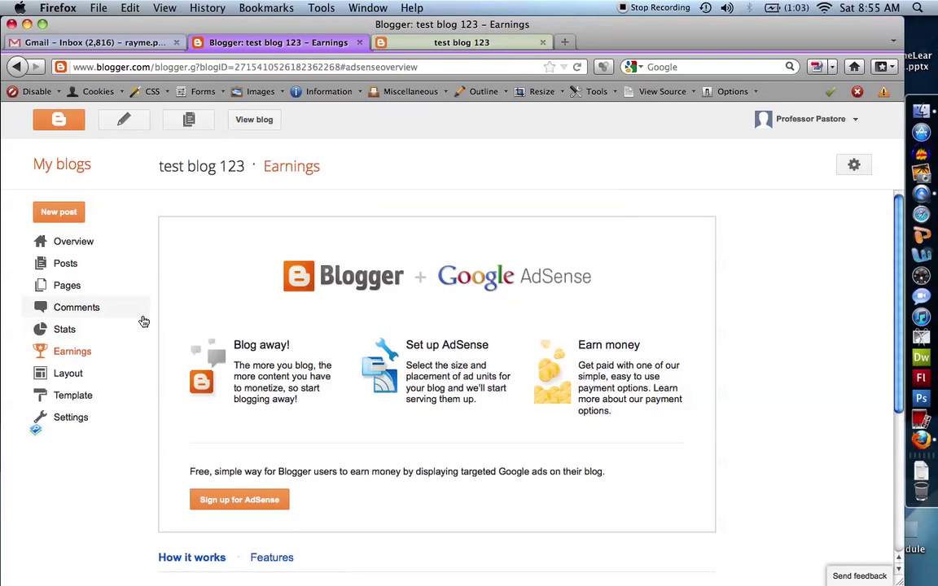
scroll(142, 322, down, 3)
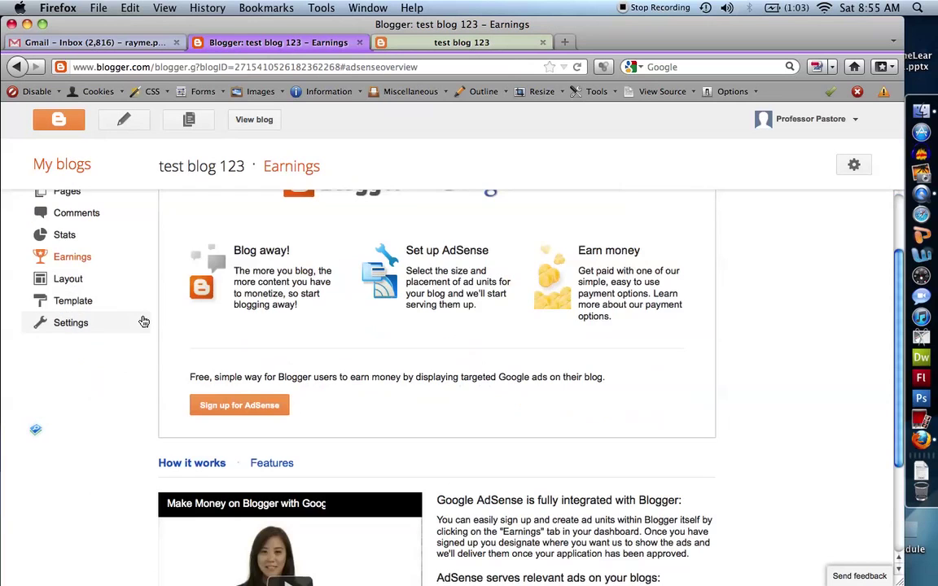
- Open the Layout page and compare its gadgets against the live blog tab
click(69, 279)
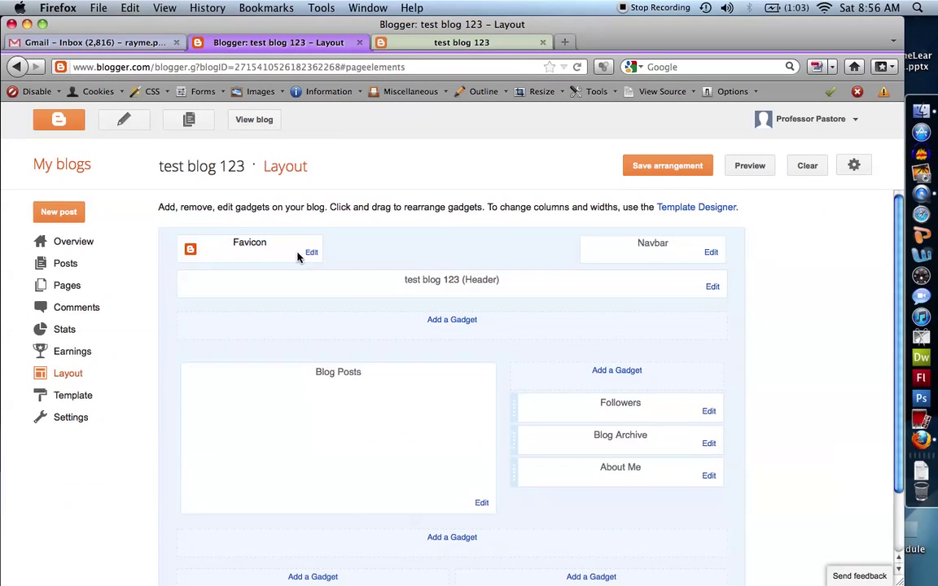
scroll(468, 264, down, 2)
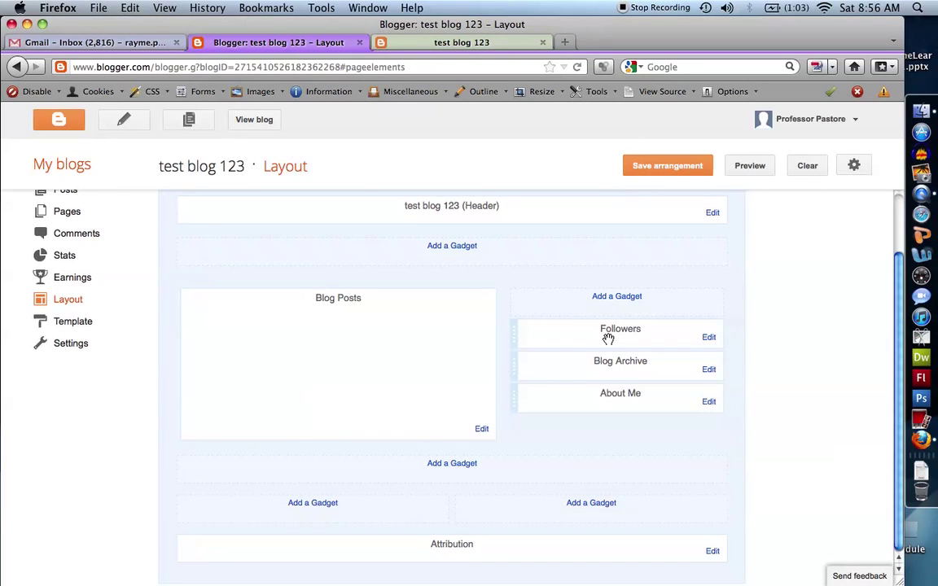
click(383, 48)
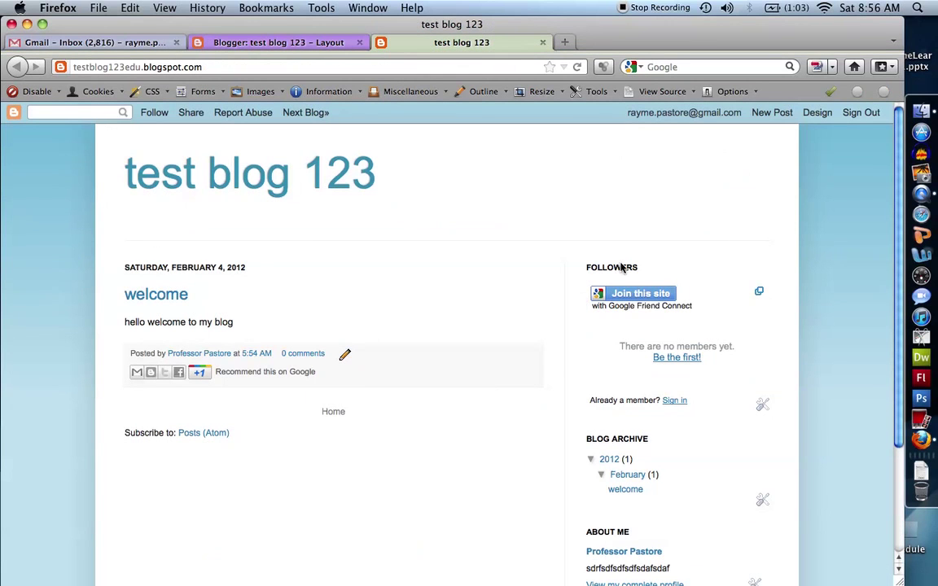
scroll(660, 343, down, 4)
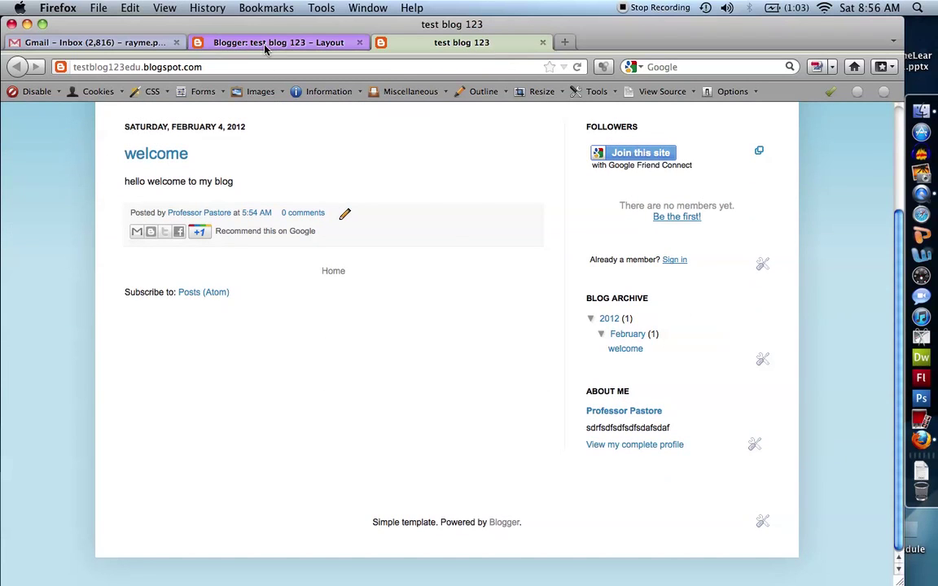
click(238, 41)
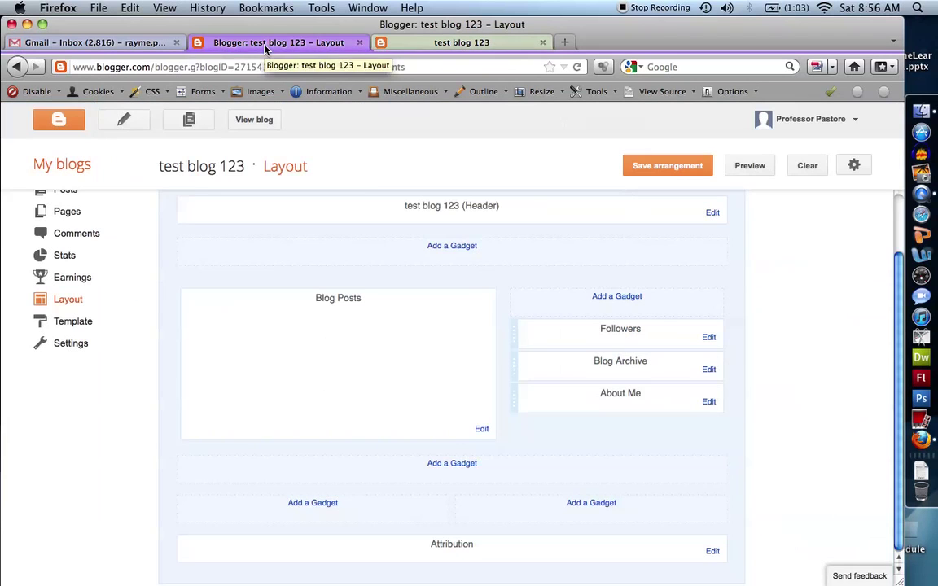
- Scroll through the Add a Gadget list above Followers, then close it without adding anything
click(616, 296)
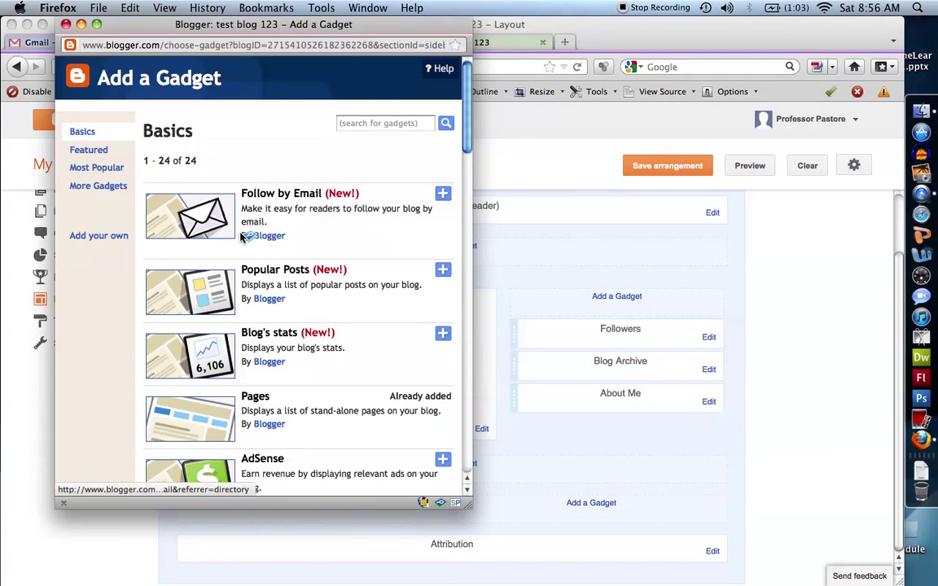
scroll(247, 245, down, 3)
scroll(317, 317, down, 8)
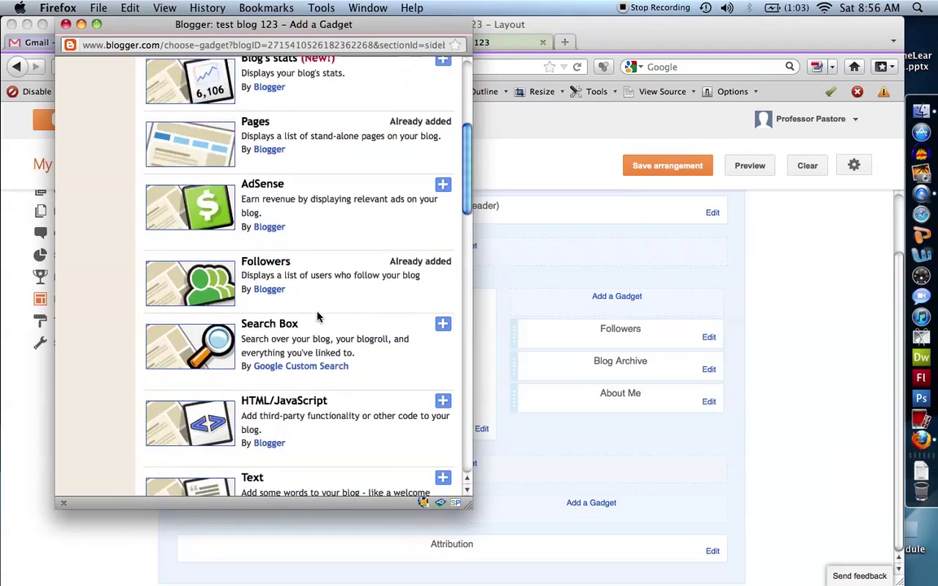
scroll(317, 317, down, 4)
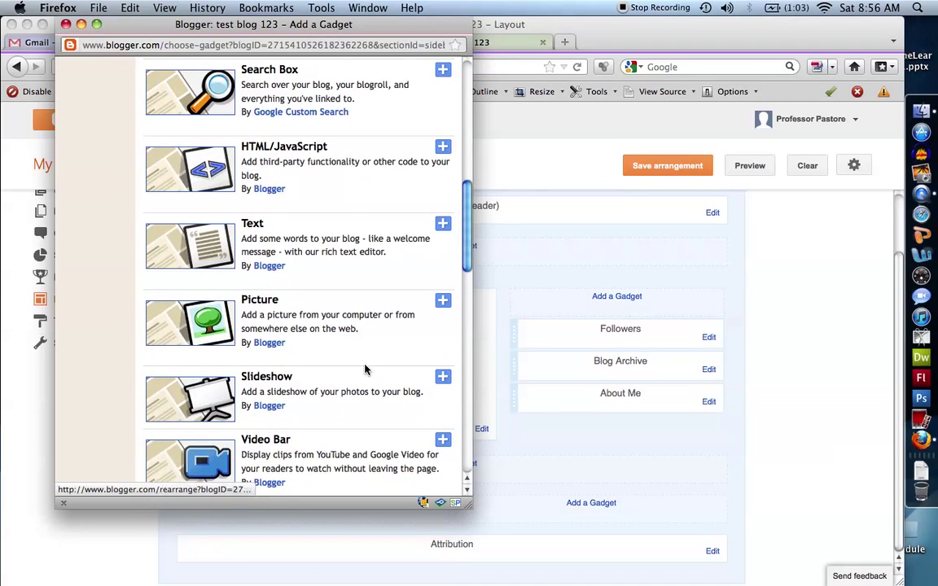
scroll(327, 326, down, 4)
scroll(212, 417, down, 10)
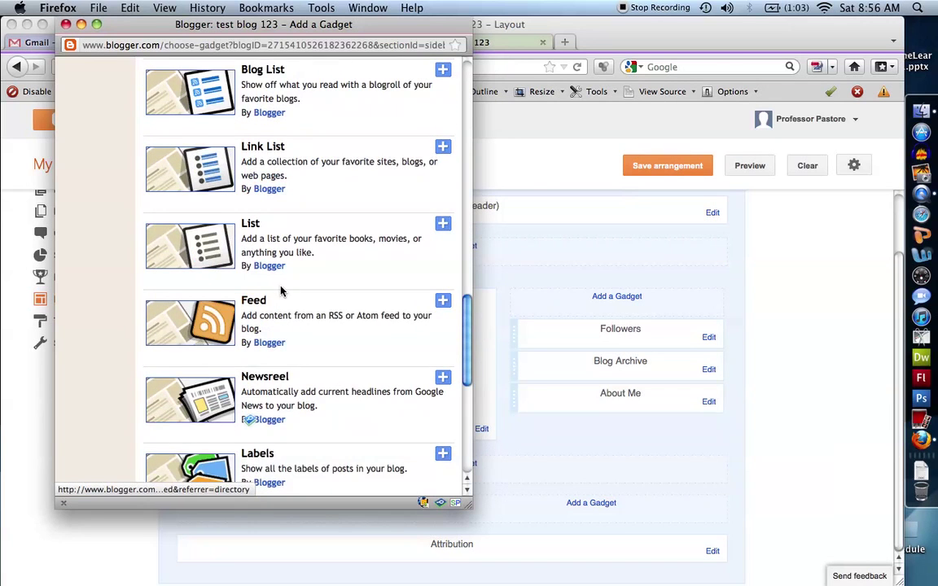
scroll(286, 289, down, 10)
scroll(286, 289, down, 1)
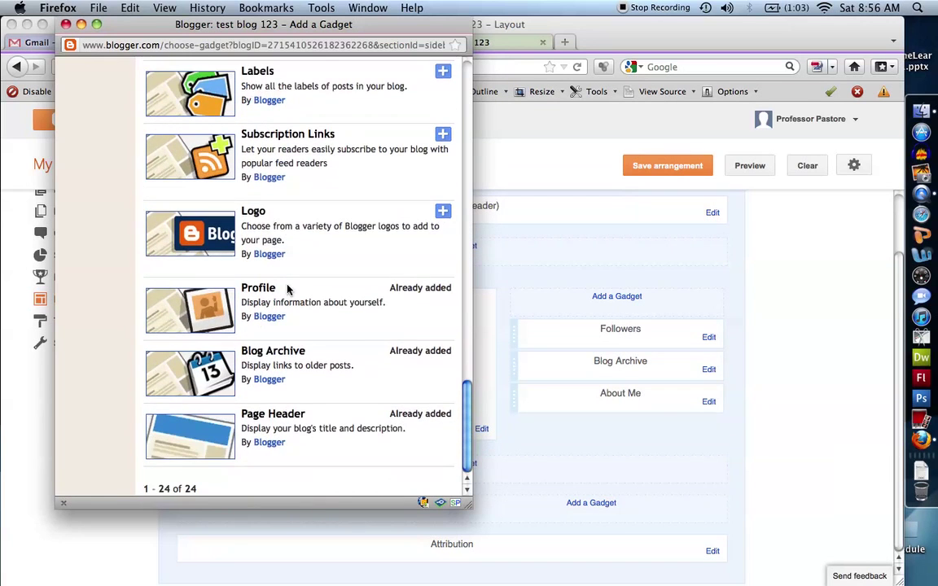
scroll(91, 234, up, 20)
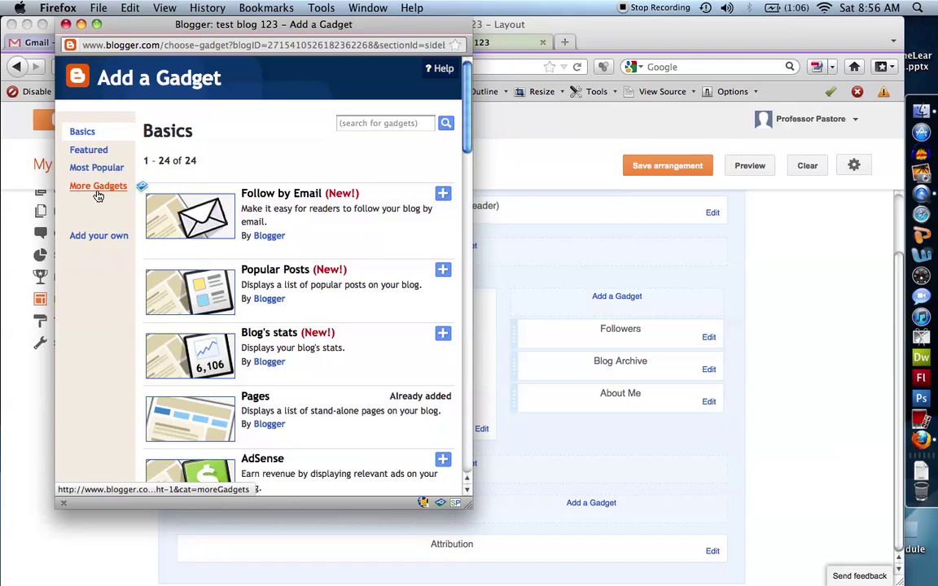
click(65, 25)
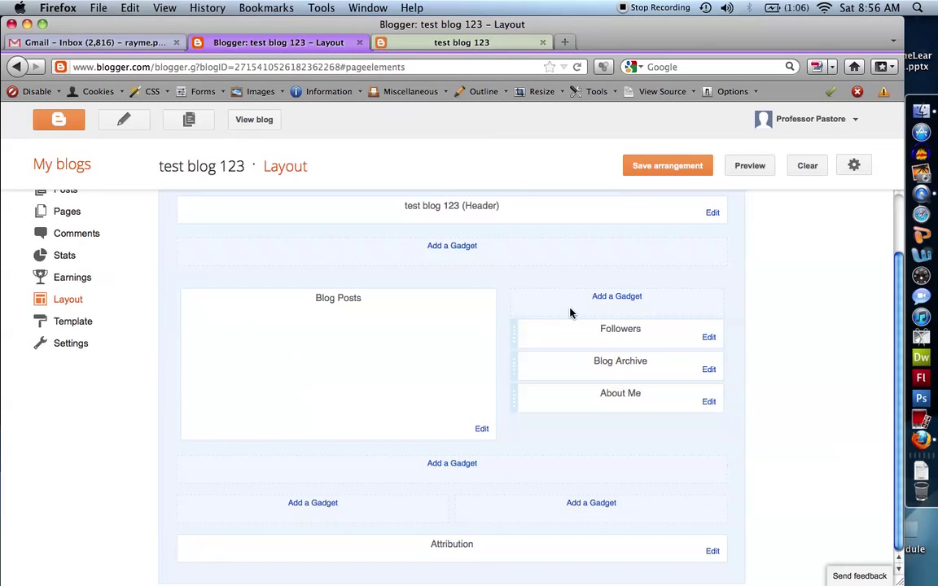
- Remove the Followers gadget and reload the live blog to confirm it is gone
click(708, 339)
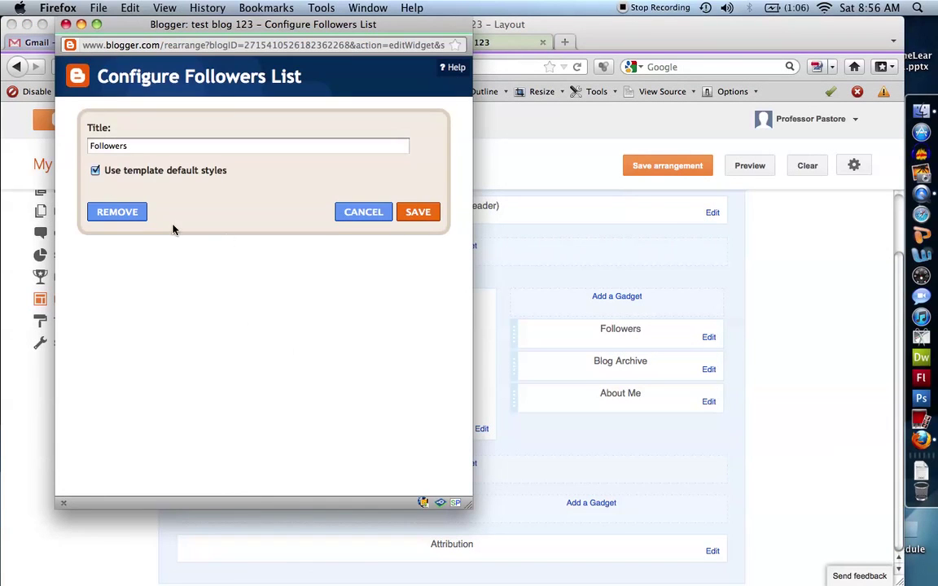
click(104, 215)
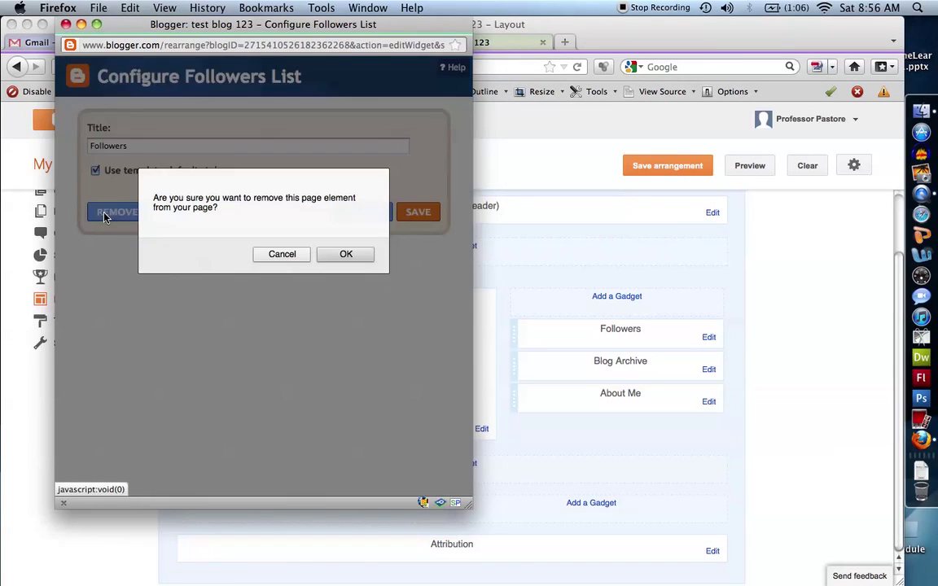
click(347, 255)
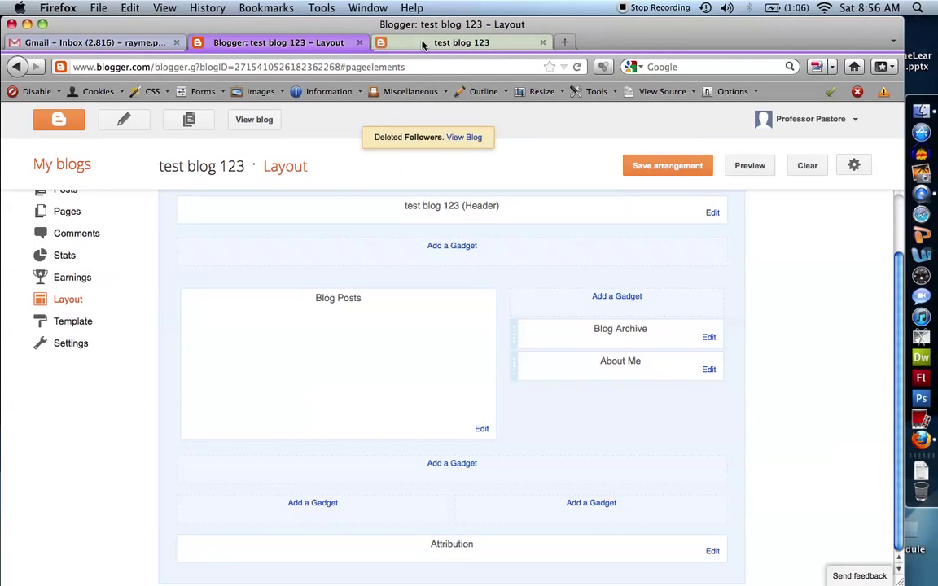
click(423, 45)
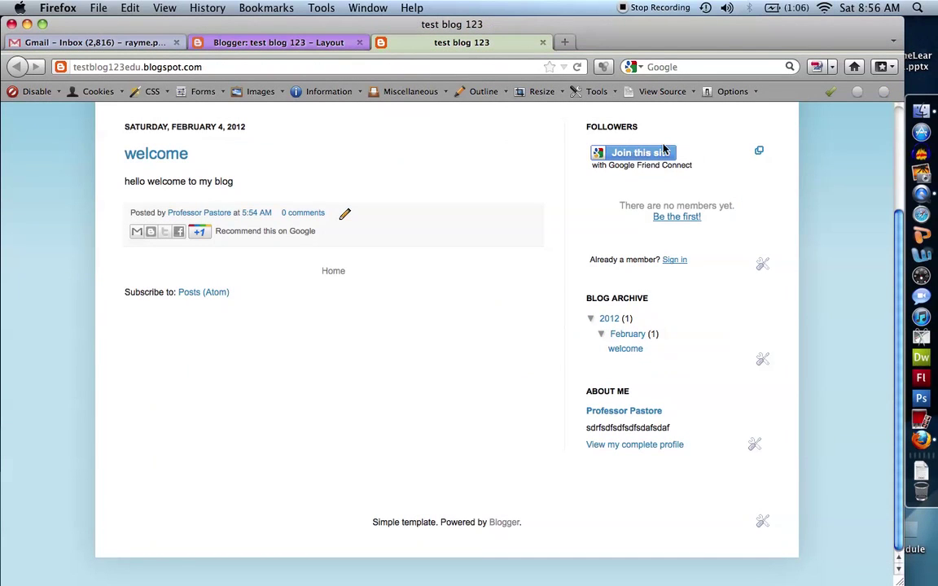
scroll(564, 184, up, 2)
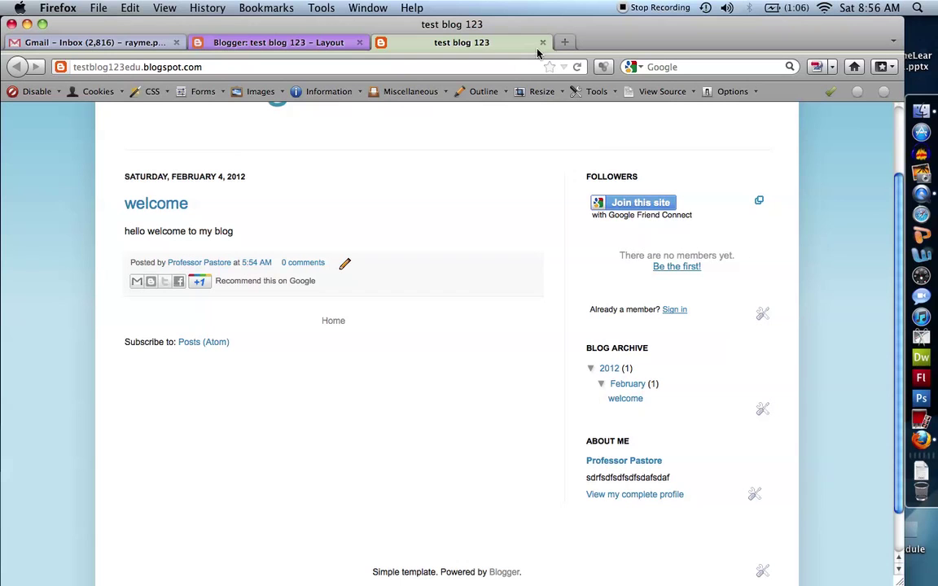
click(576, 67)
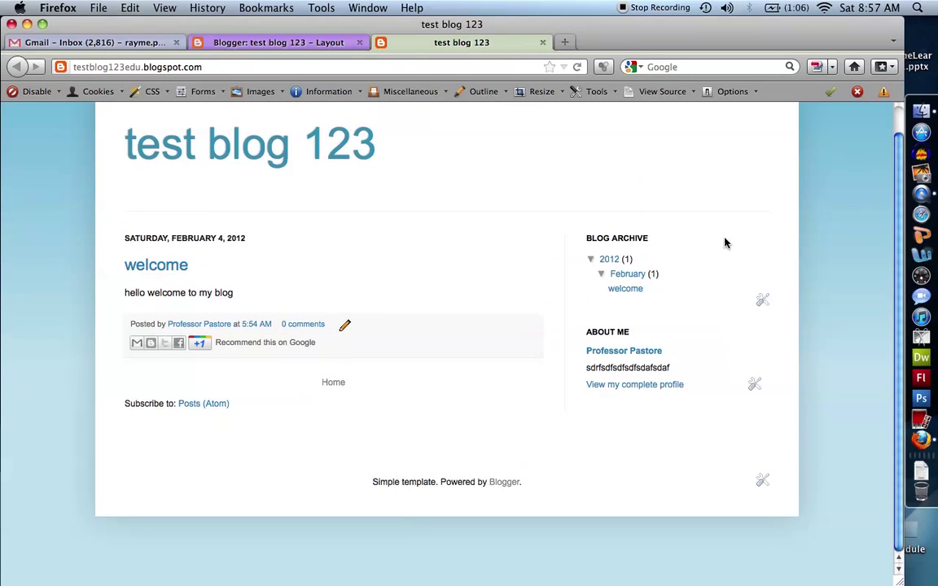
- Return to the Layout page and launch the Template Designer
click(264, 48)
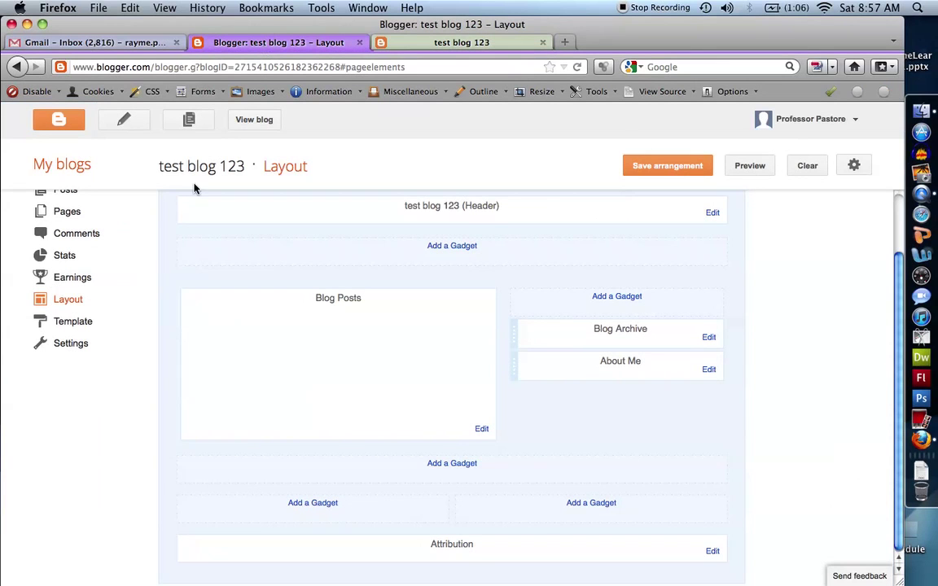
scroll(126, 373, up, 2)
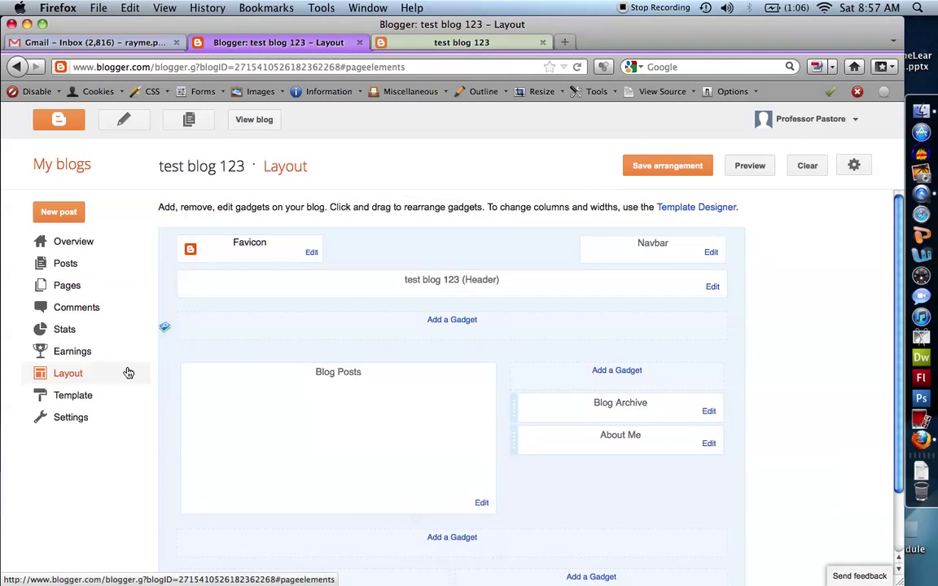
click(681, 212)
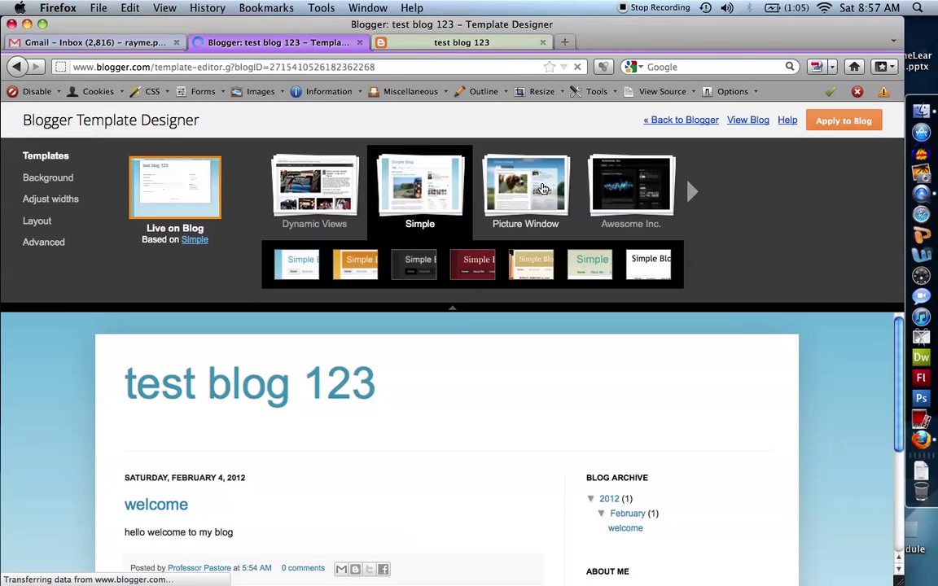
- Pick the Picture Window template and show its Background image and colour settings
click(543, 188)
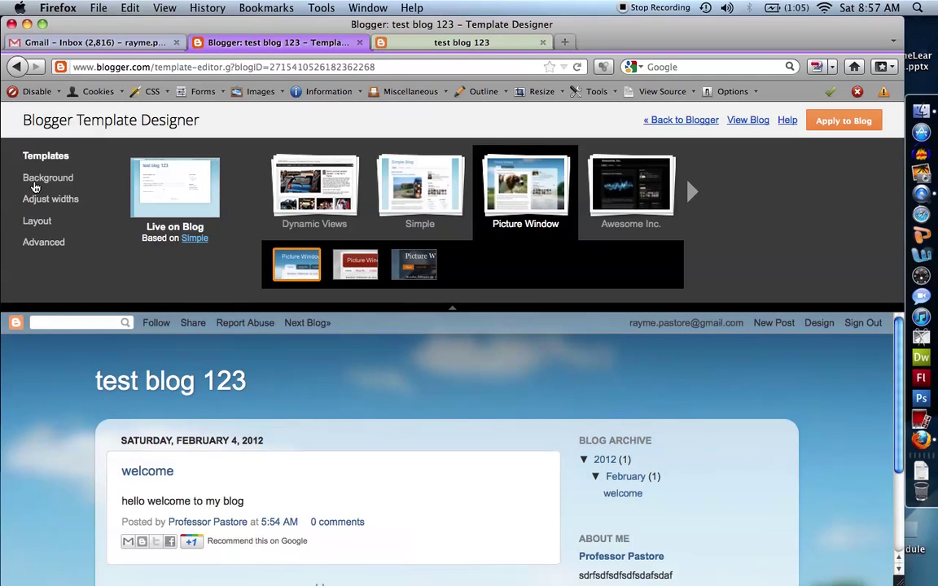
click(35, 187)
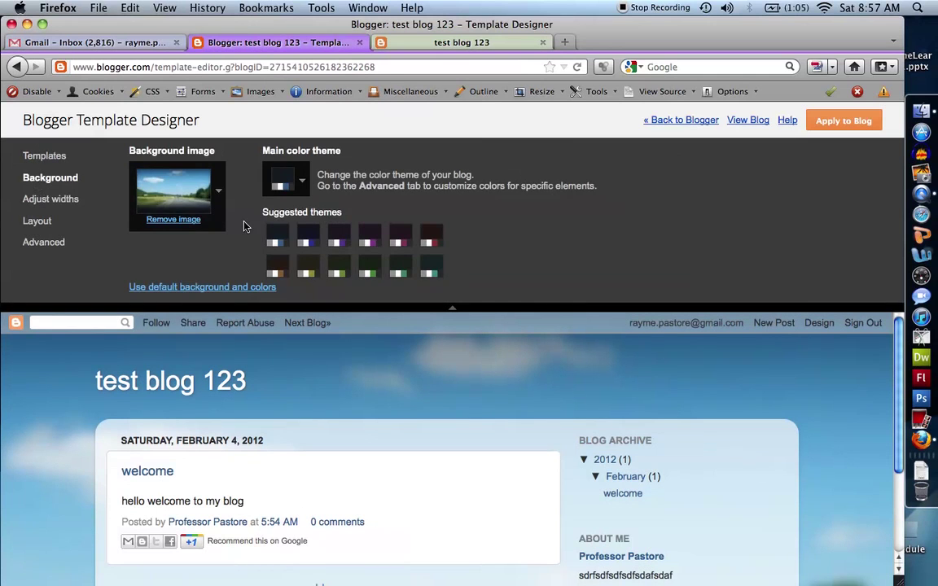
- Narrow the Entire blog width to 1040 px, then show the Layout options
click(50, 198)
drag(300, 168, 327, 169)
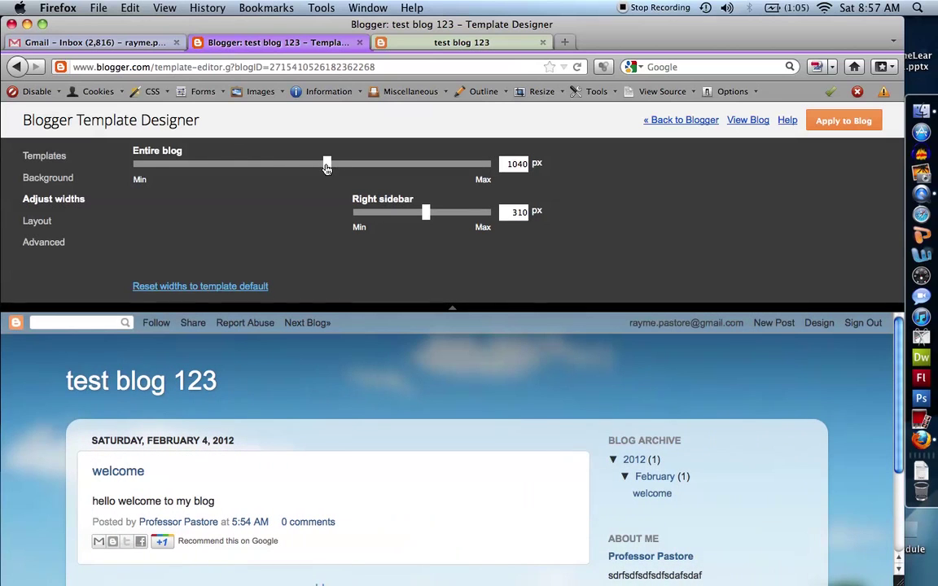
click(46, 226)
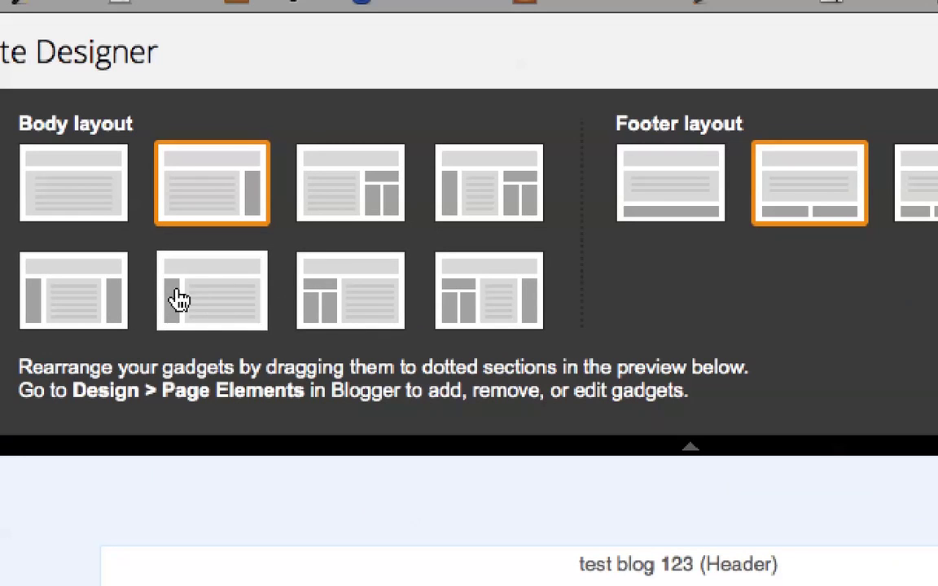
- Choose the three-column body layout with left and right sidebars and apply it to the blog
click(85, 276)
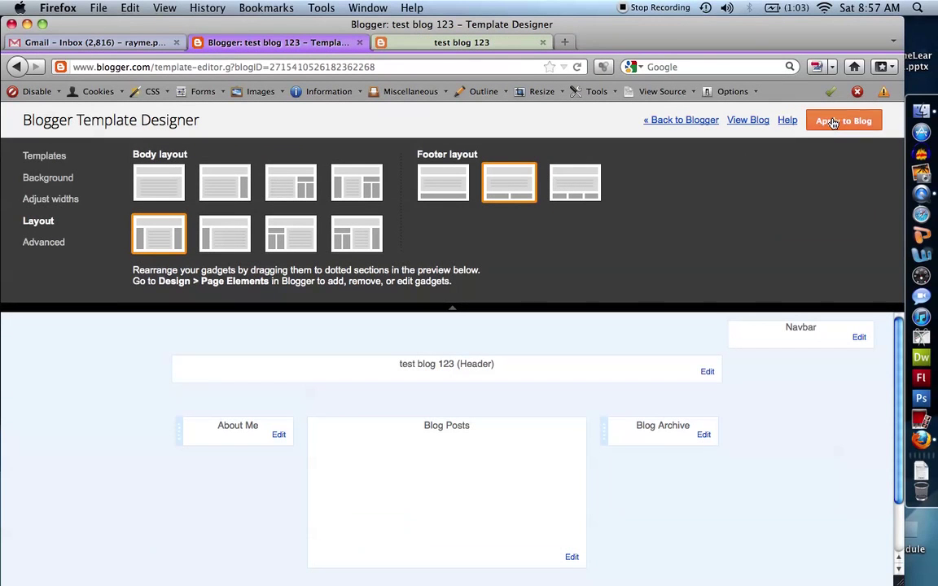
click(833, 123)
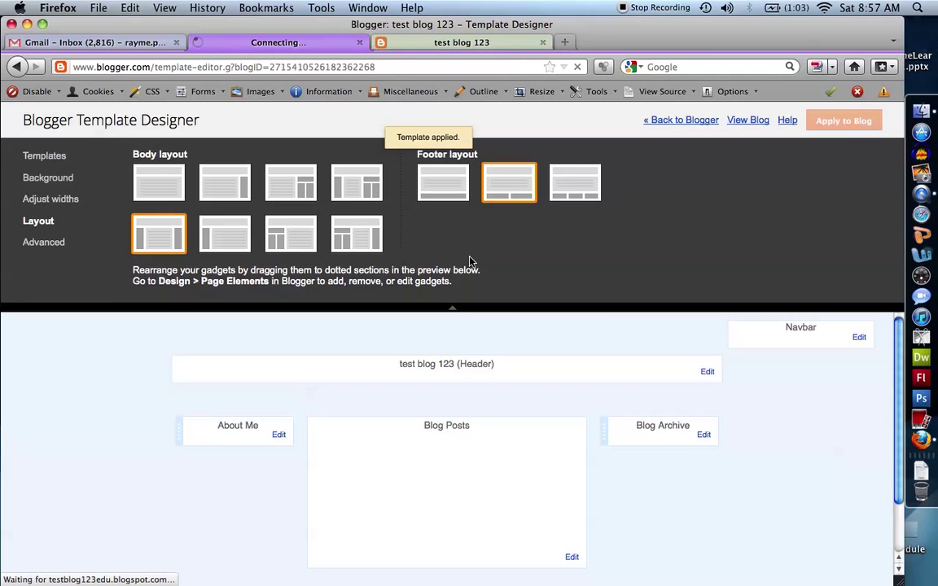
scroll(346, 352, down, 2)
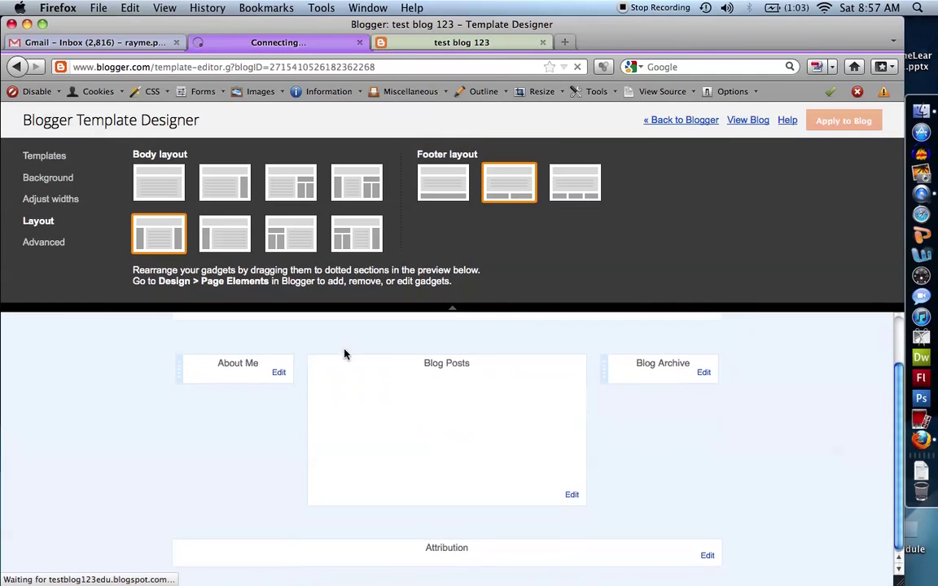
scroll(476, 470, up, 2)
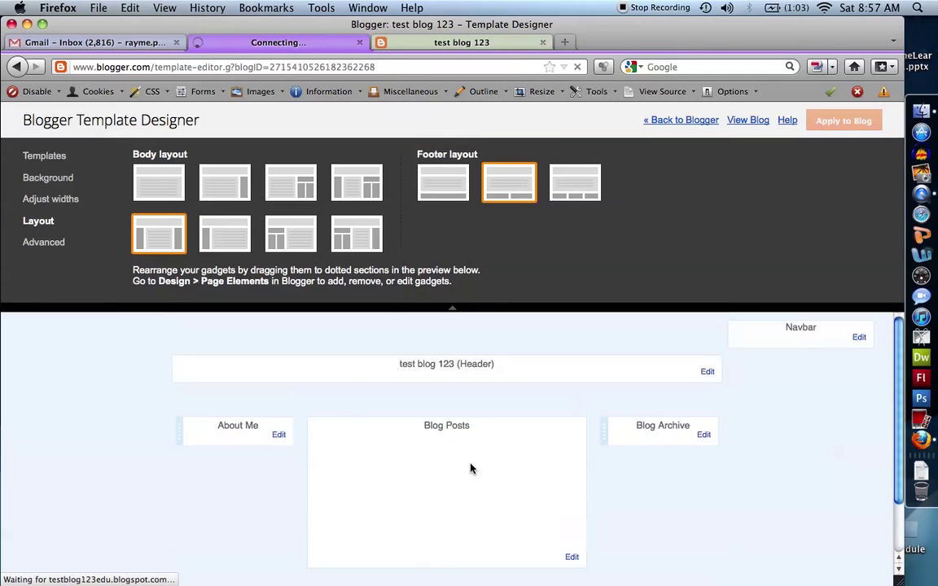
- Reload the live blog to see the Picture Window design, then open Advanced page text settings
click(455, 41)
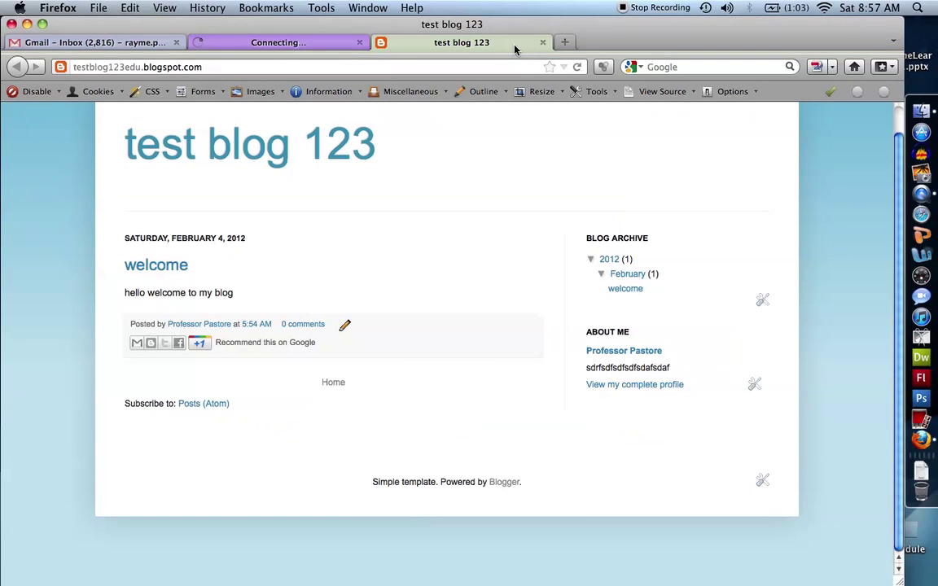
click(578, 67)
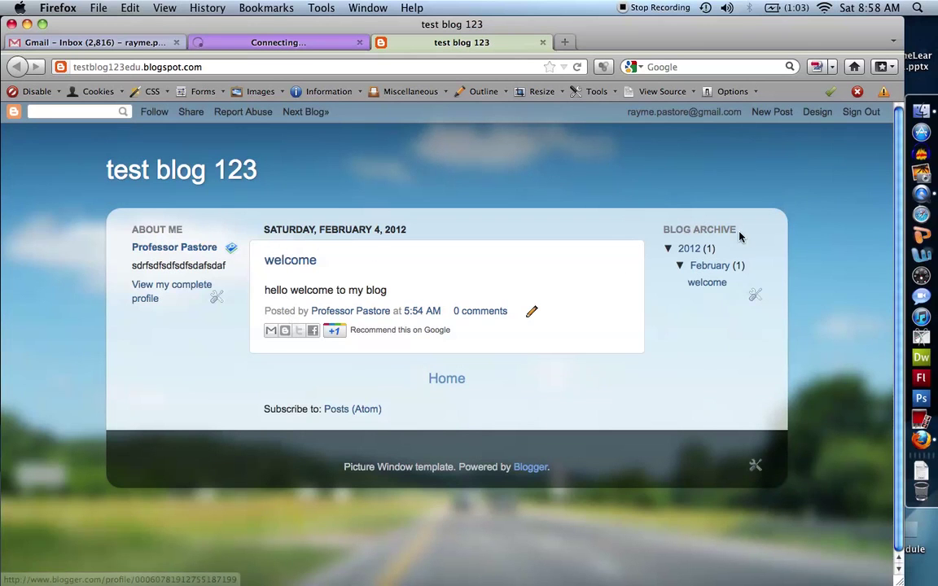
click(278, 39)
click(55, 242)
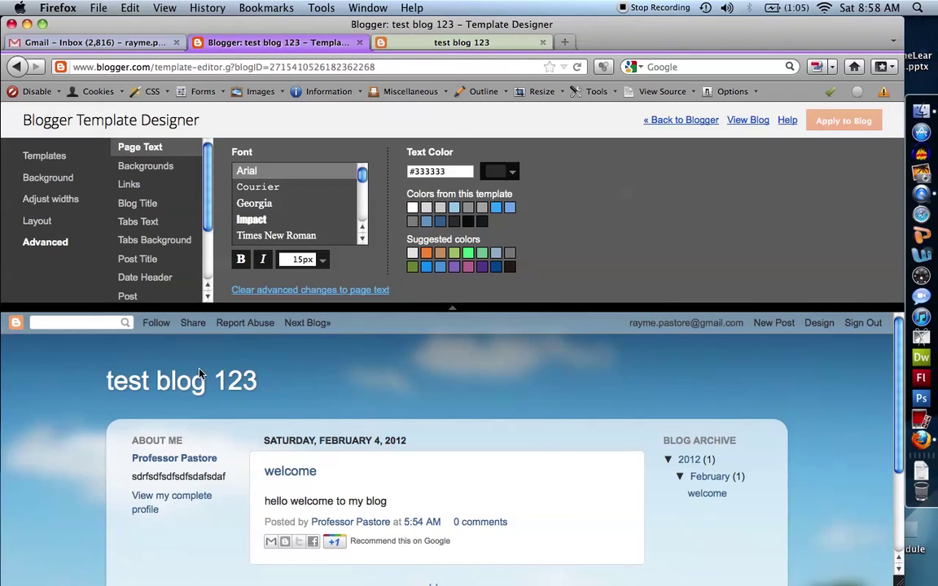
- Scroll the Advanced options, then leave the Template Designer via 'Back to Blogger'
scroll(149, 213, down, 4)
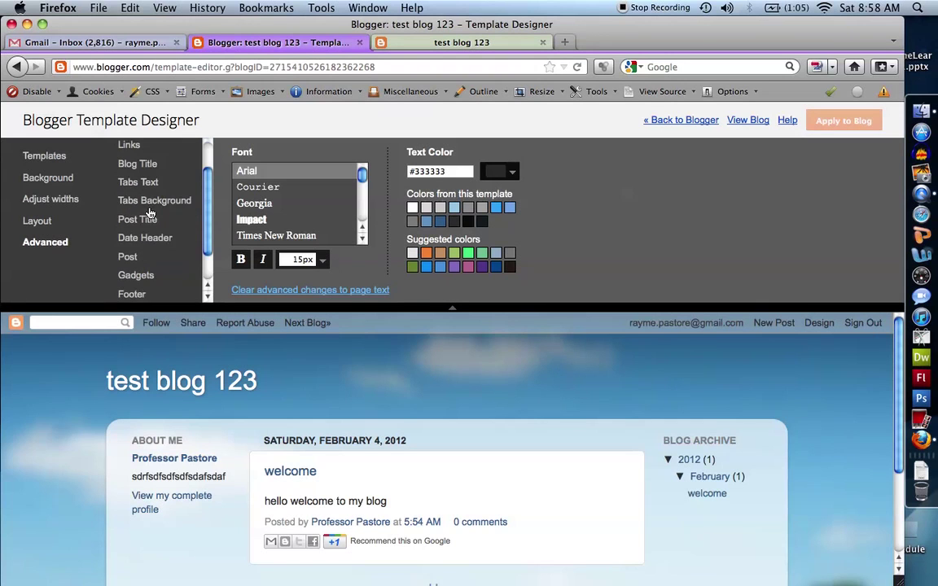
scroll(150, 213, up, 4)
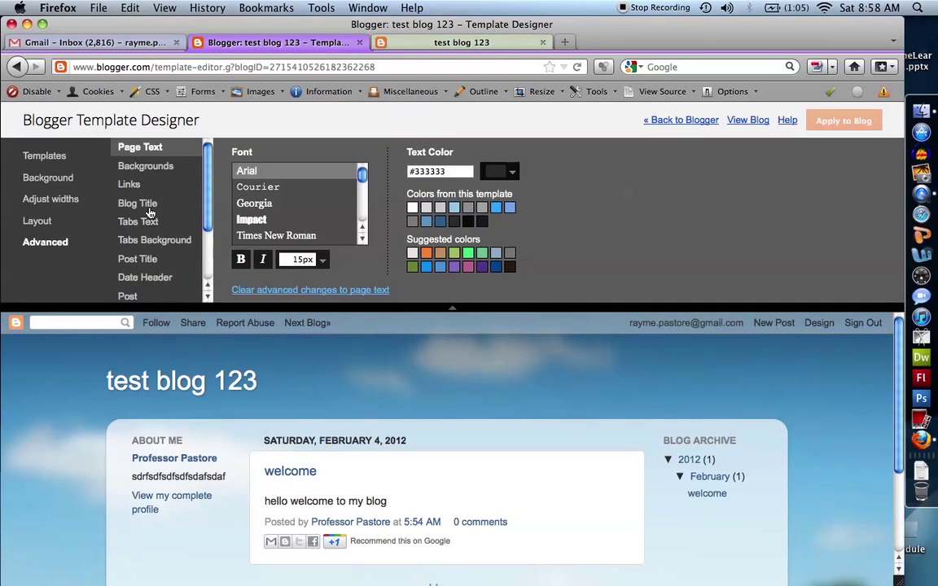
scroll(150, 213, down, 1)
scroll(150, 214, up, 1)
click(681, 120)
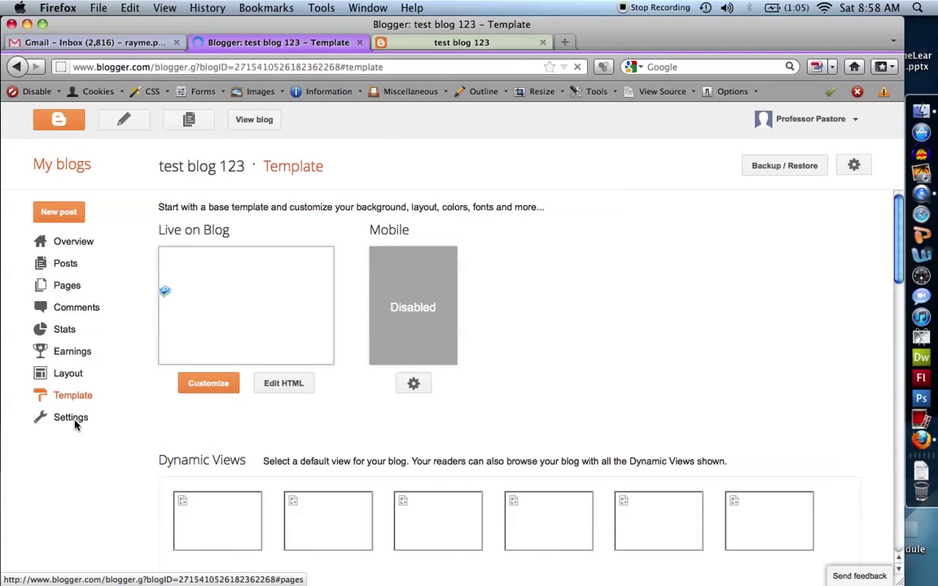
click(69, 376)
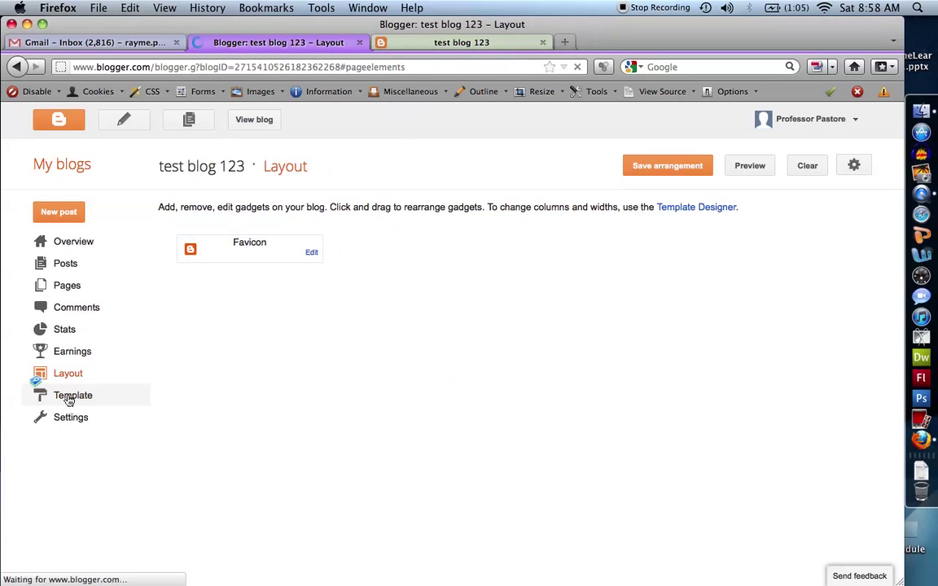
click(70, 398)
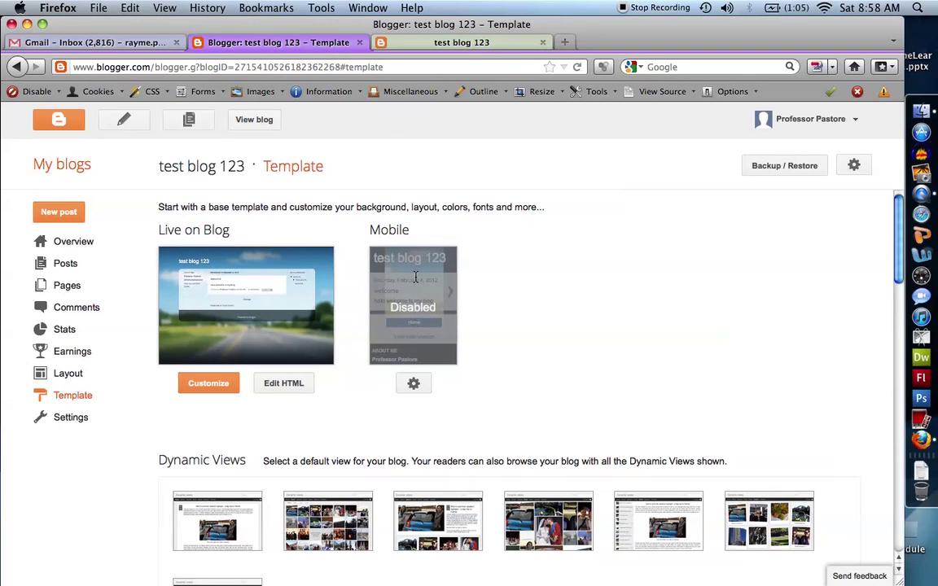
scroll(343, 304, down, 3)
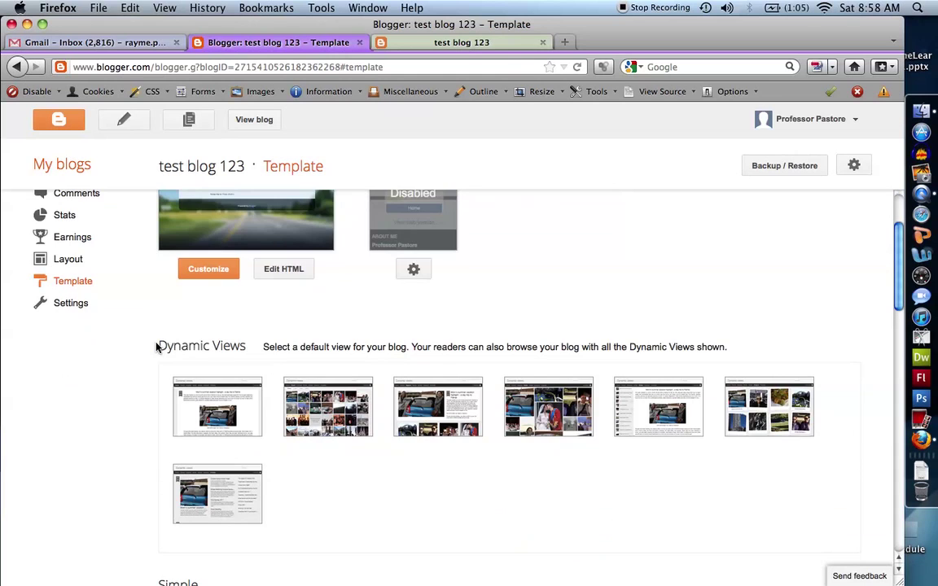
scroll(158, 348, up, 1)
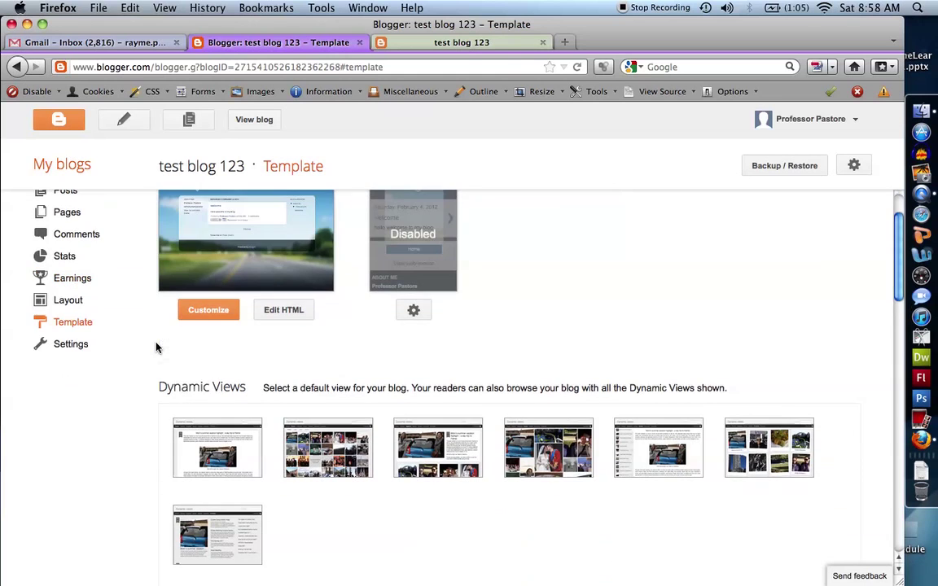
click(68, 345)
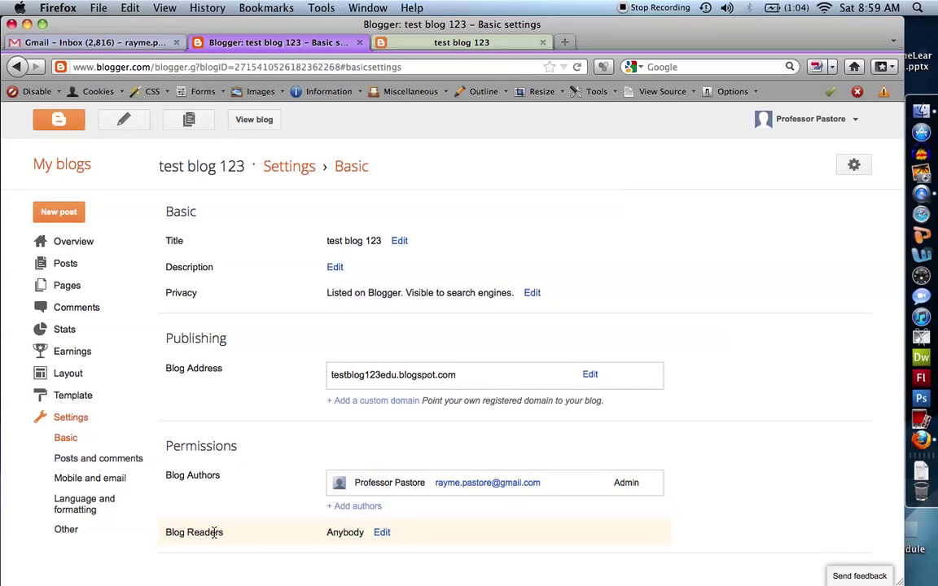
- After reviewing the Basic settings, move to the Posts and comments settings
click(95, 463)
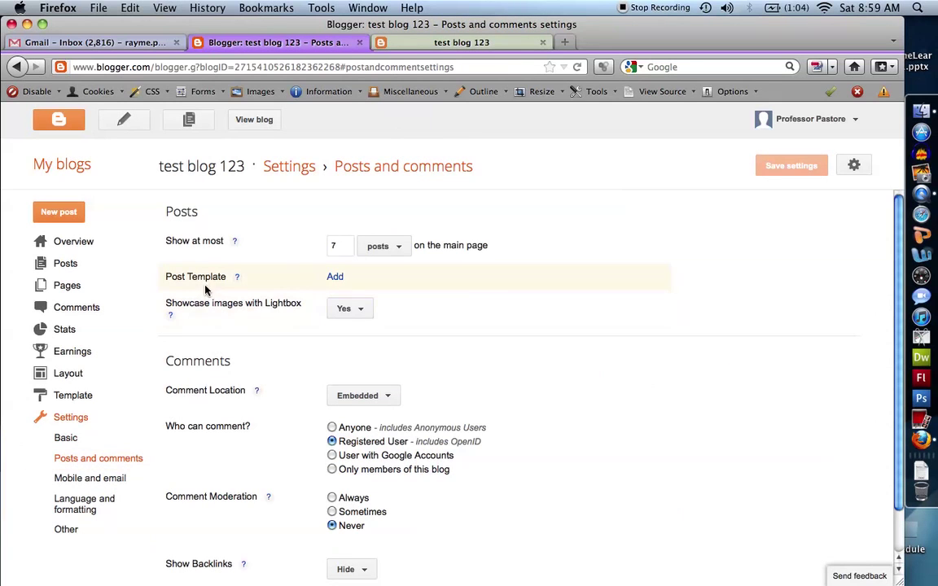
- Scroll through Posts and comments, then view Mobile and email and Language and formatting settings
scroll(204, 284, down, 1)
scroll(203, 285, down, 2)
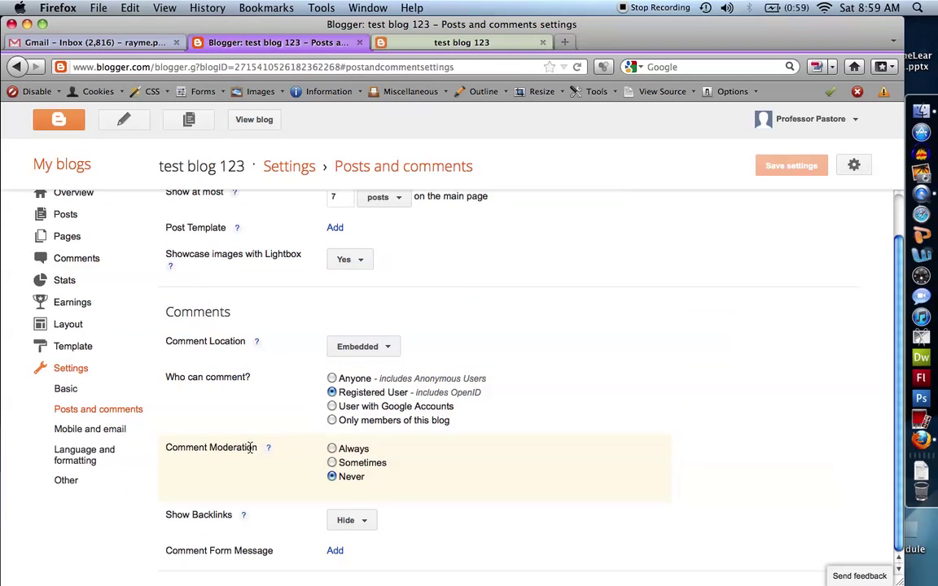
click(96, 439)
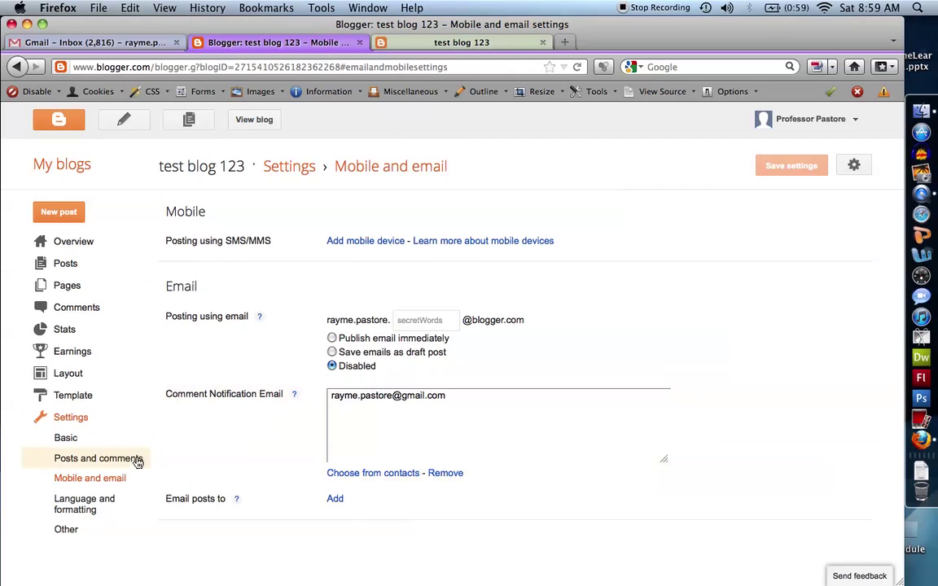
click(99, 504)
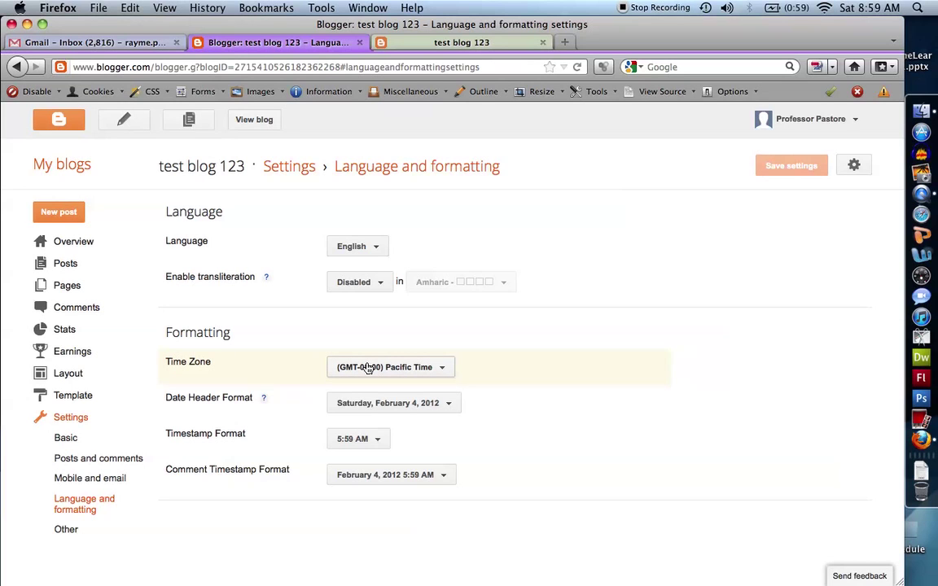
- Choose '(GMT-05:00) Eastern Time' as the time zone and check the Timestamp Format options
click(442, 368)
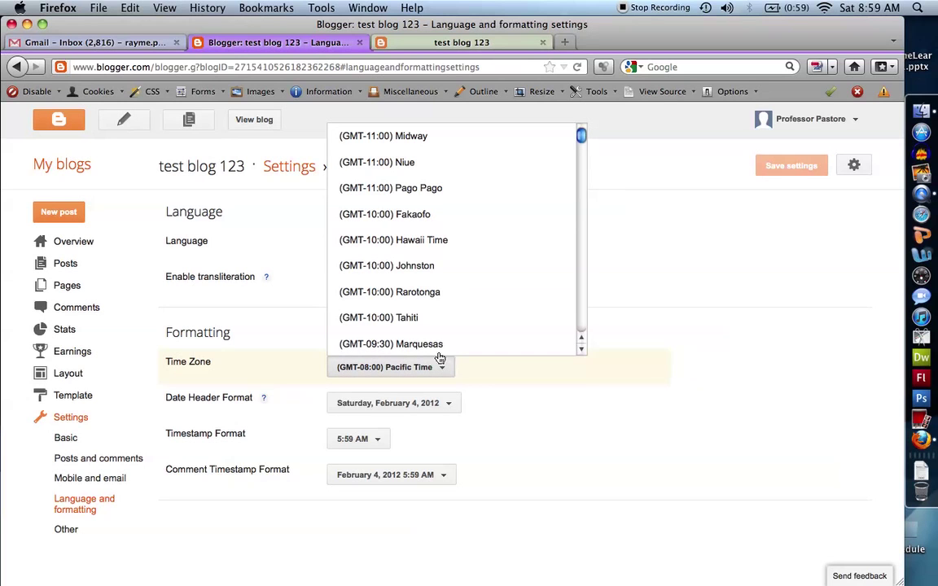
scroll(412, 187, down, 4)
scroll(414, 189, down, 8)
scroll(414, 189, down, 3)
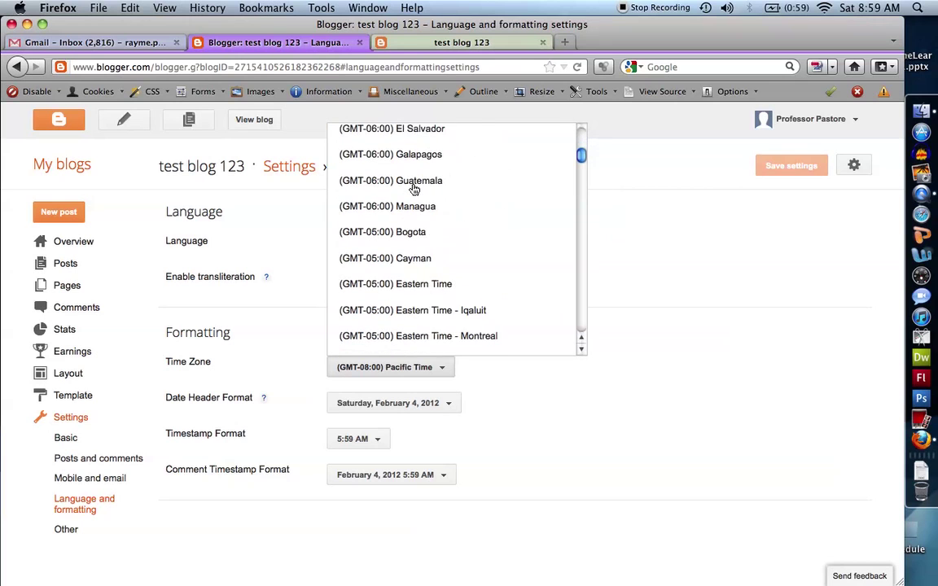
click(417, 287)
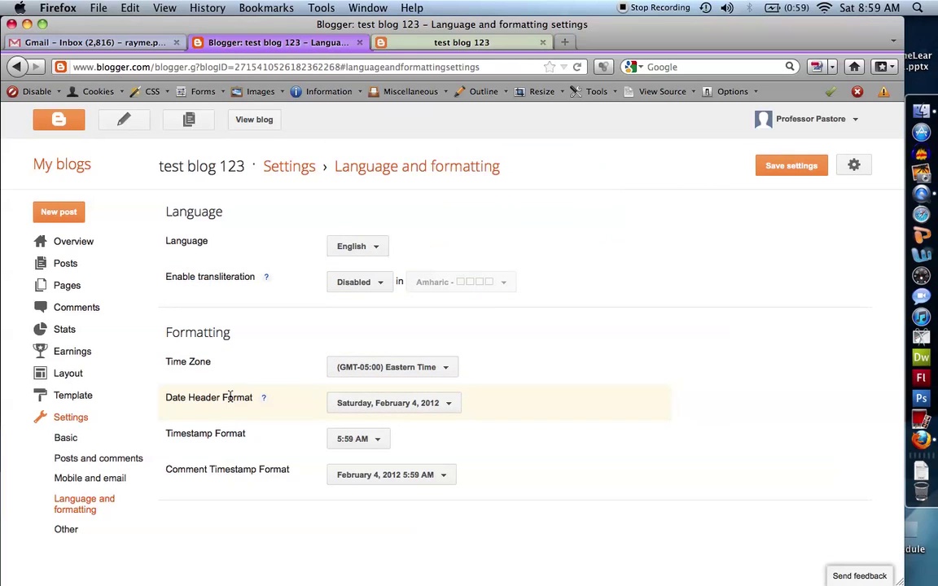
click(375, 440)
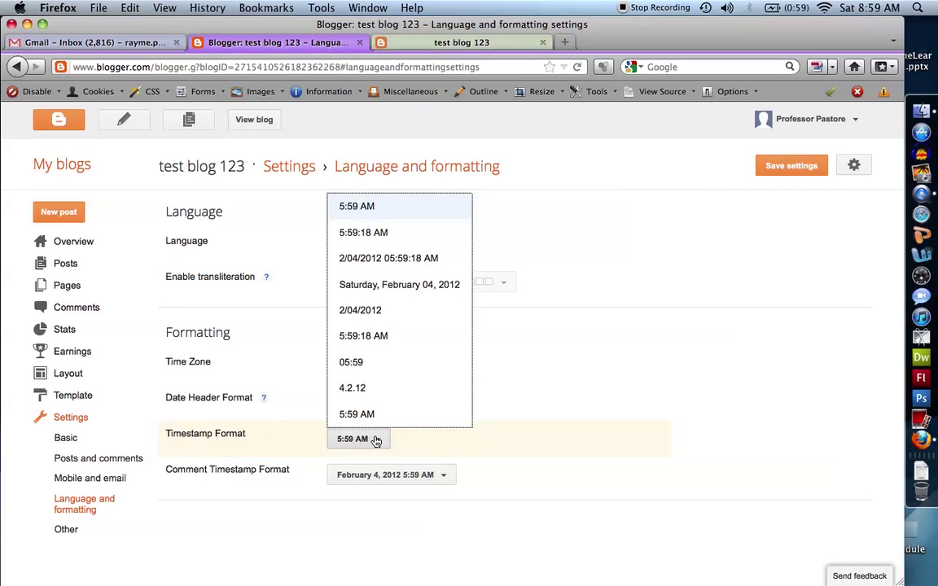
click(247, 419)
- Open the Other settings, discarding unsaved changes, and scroll through blog tools, feed and adult content
click(77, 531)
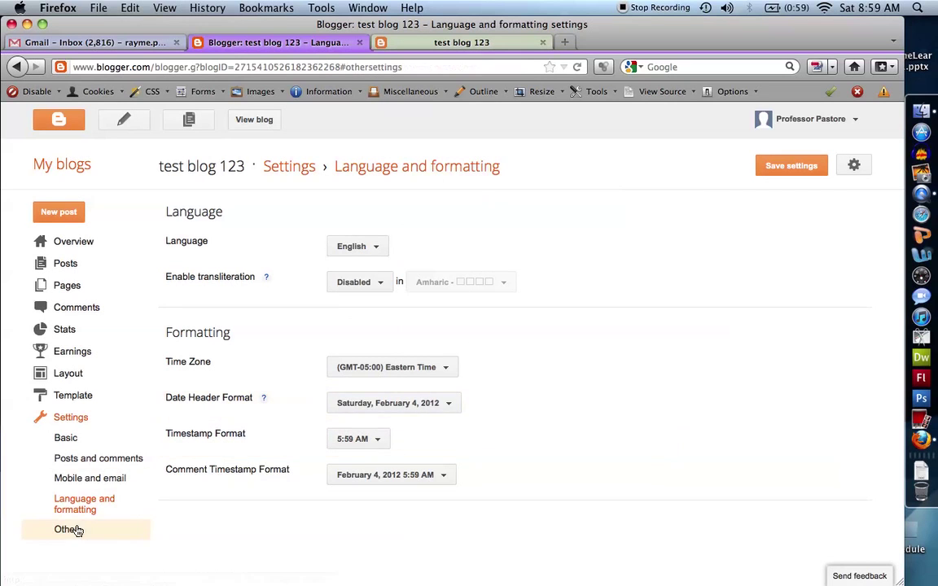
click(500, 315)
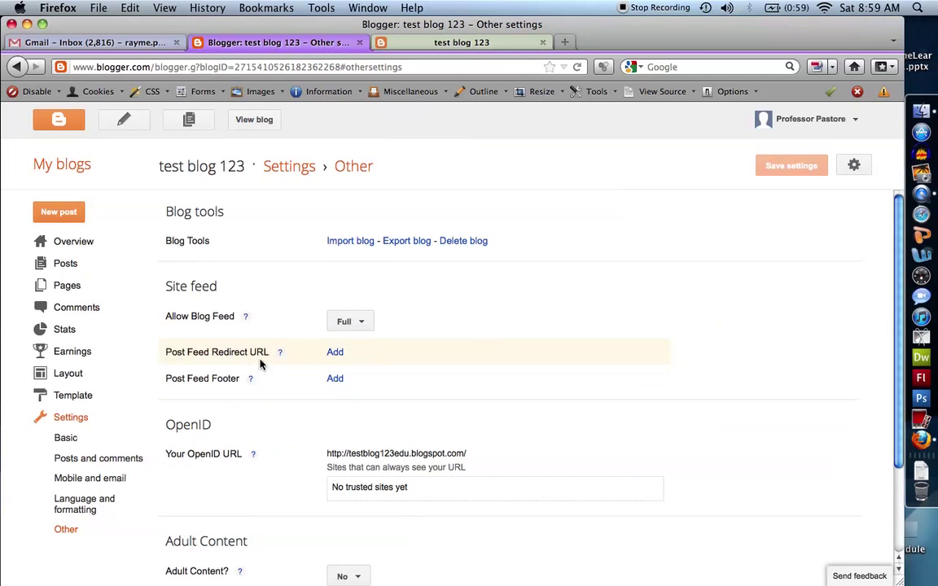
scroll(163, 318, down, 2)
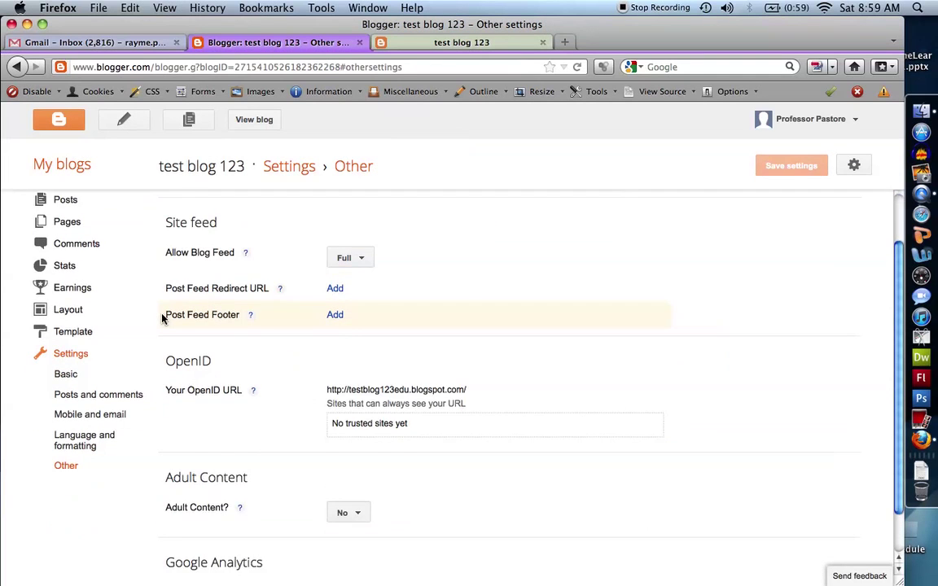
scroll(163, 318, up, 2)
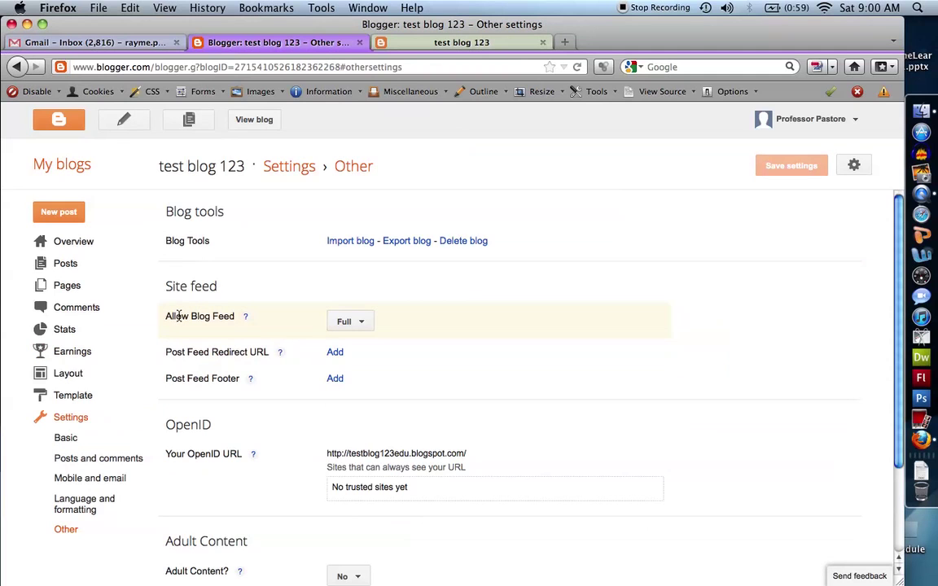
scroll(178, 316, down, 2)
scroll(178, 316, down, 2)
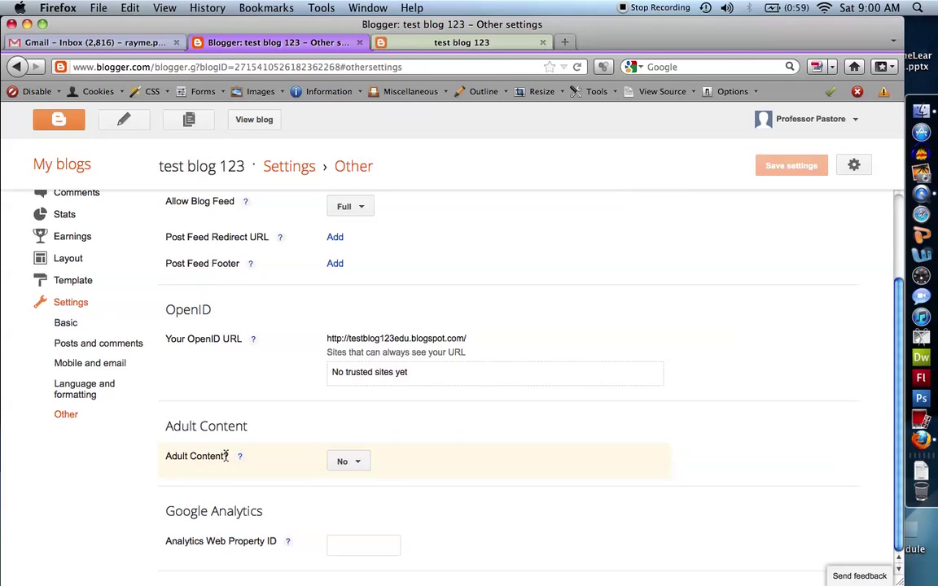
scroll(219, 455, up, 4)
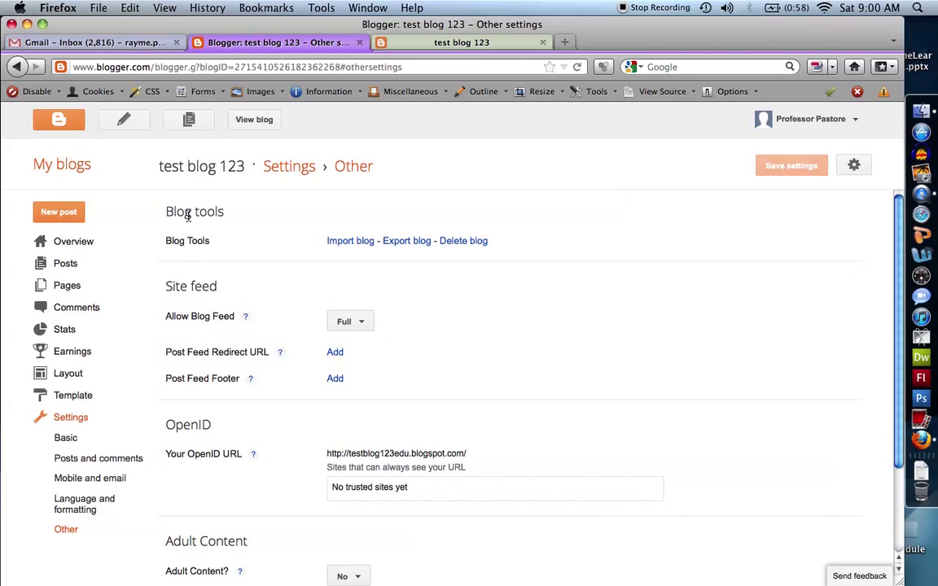
- Switch to the 'test blog 123' browser tab and reload the live blog page
click(439, 44)
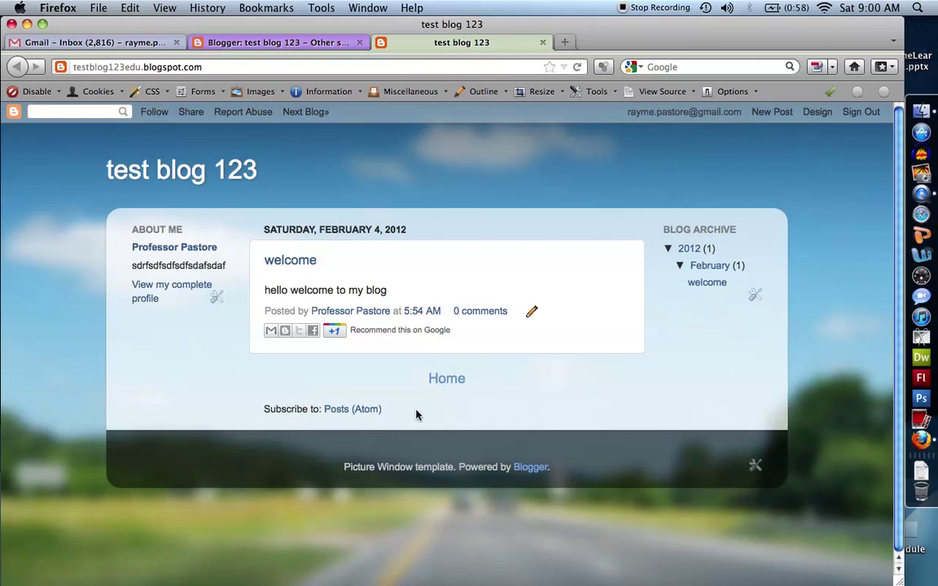
click(578, 67)
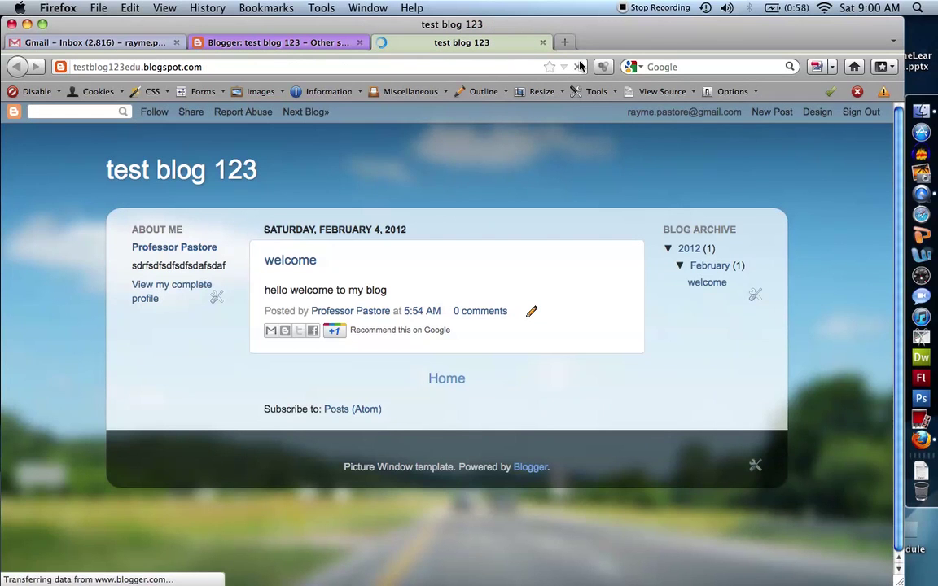